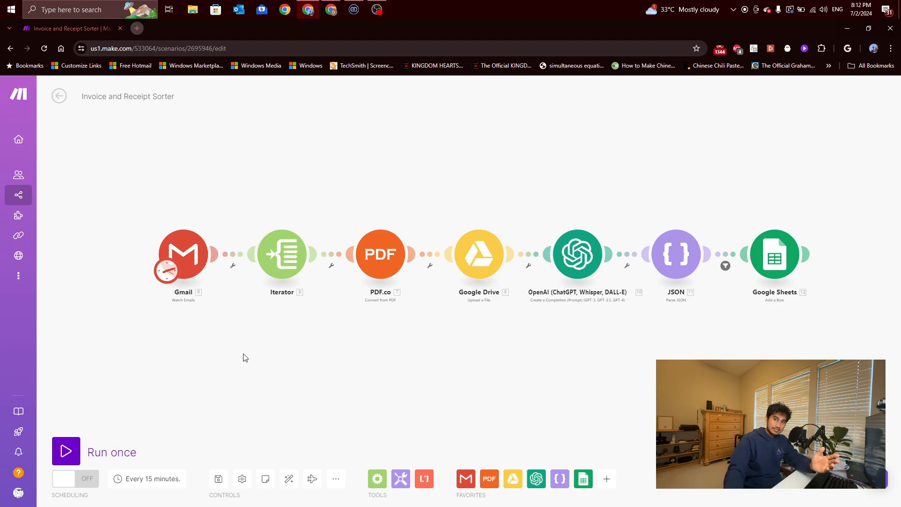
pyautogui.scroll(1, 330, 384)
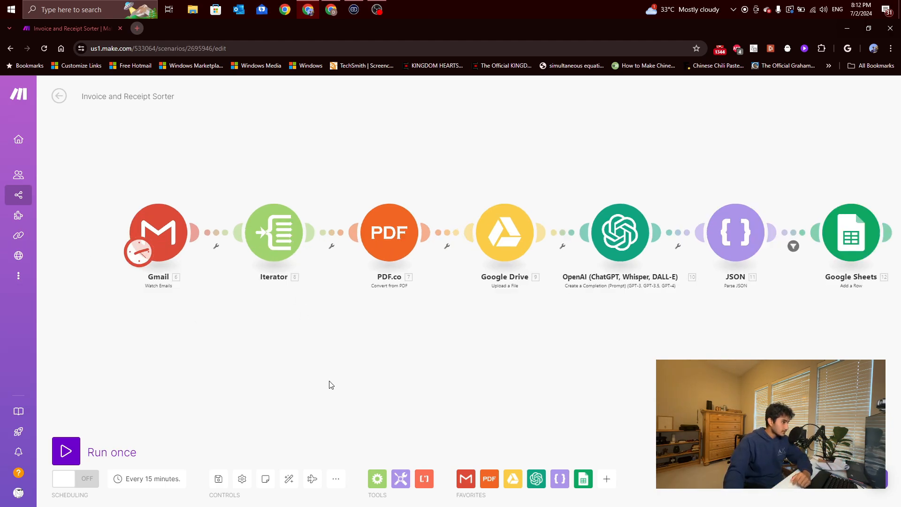
pyautogui.scroll(-1, 284, 385)
pyautogui.moveTo(277, 383); pyautogui.dragTo(270, 396)
pyautogui.scroll(1, 263, 390)
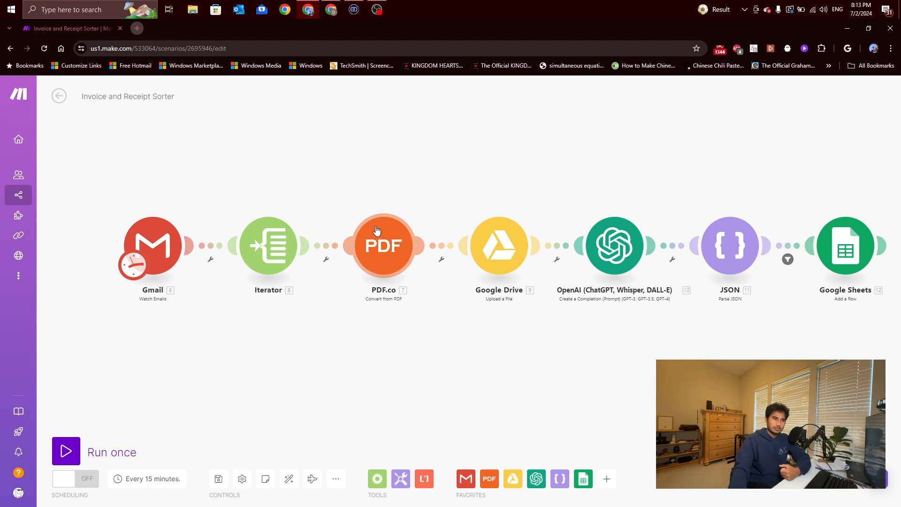
pyautogui.scroll(2, 542, 297)
pyautogui.moveTo(625, 342); pyautogui.dragTo(503, 335)
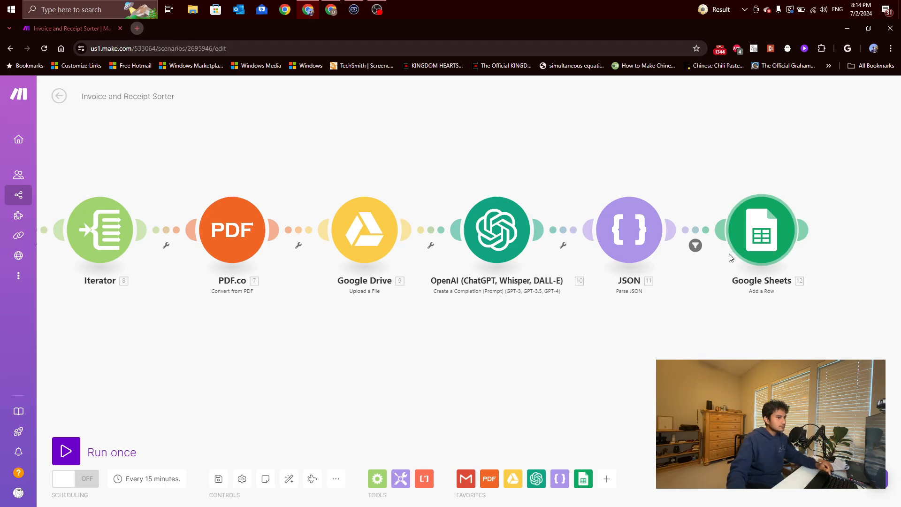
pyautogui.scroll(-3, 768, 252)
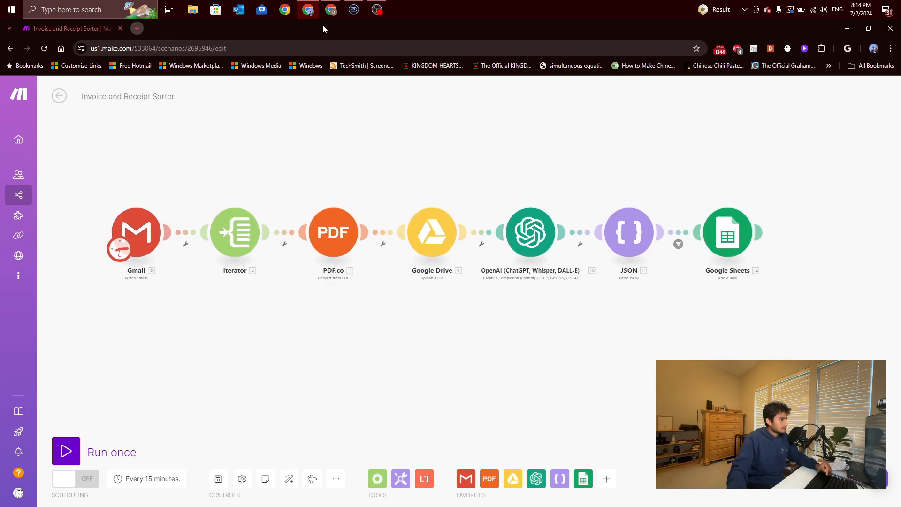
# Switch to Google Drive, reload the Invoices and Receipts folder and check its 0Invoices and Reciepts spreadsheet before the run.
pyautogui.moveTo(327, 11)
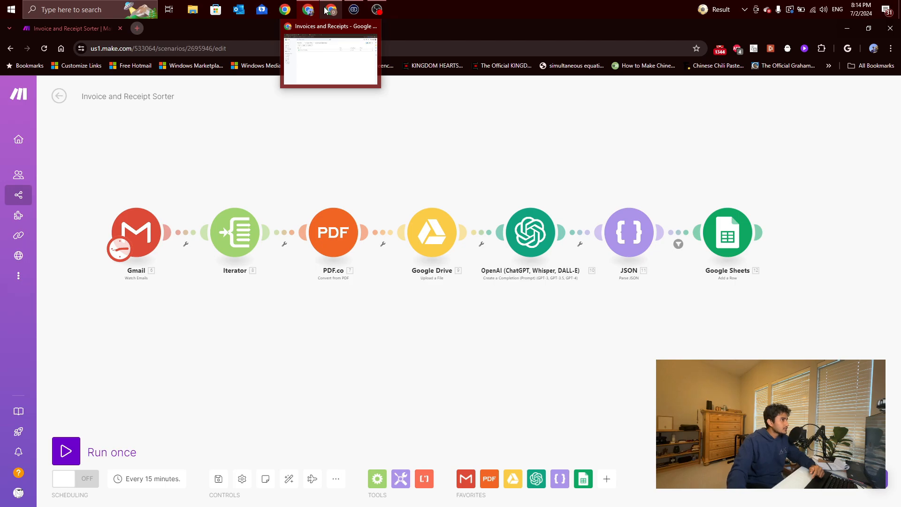
pyautogui.click(324, 10)
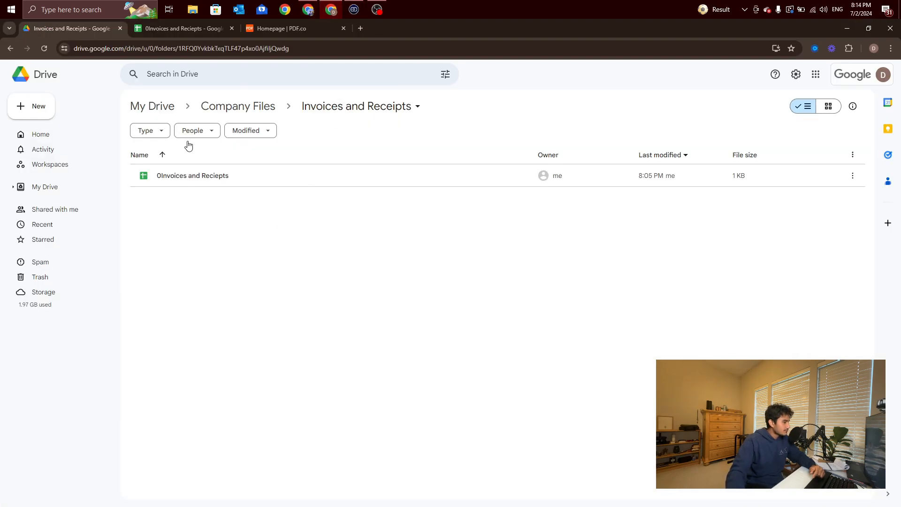
pyautogui.click(44, 48)
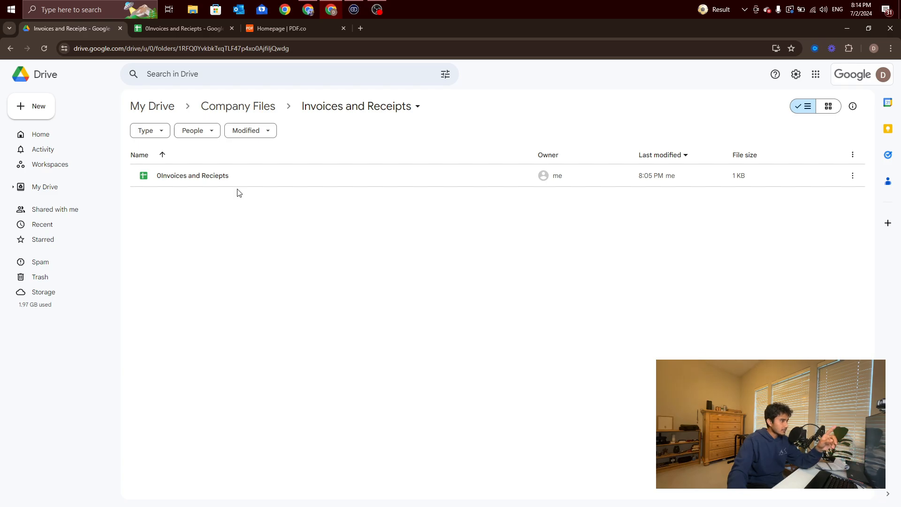
pyautogui.doubleClick(245, 175)
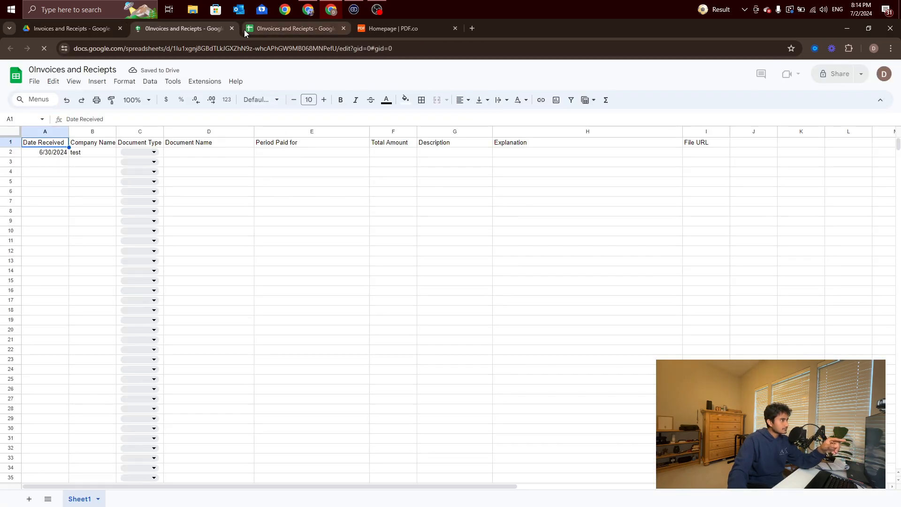
pyautogui.click(231, 28)
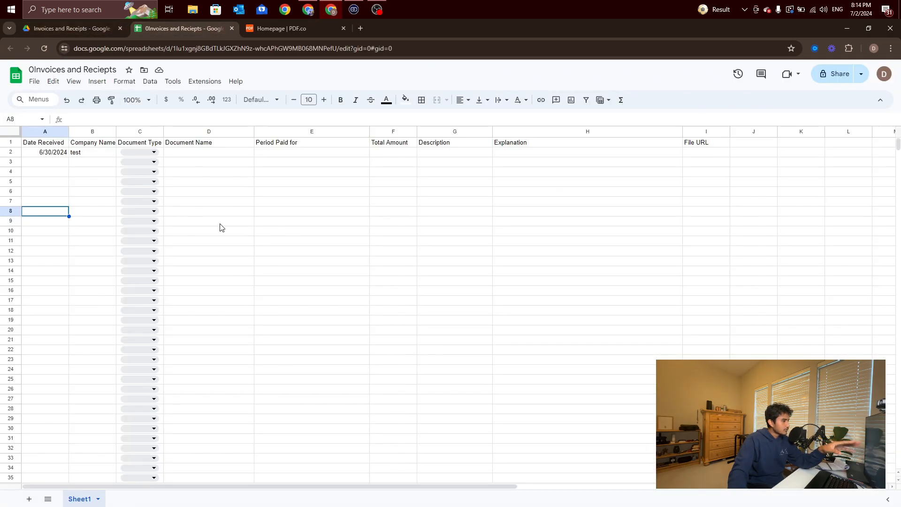
pyautogui.click(366, 242)
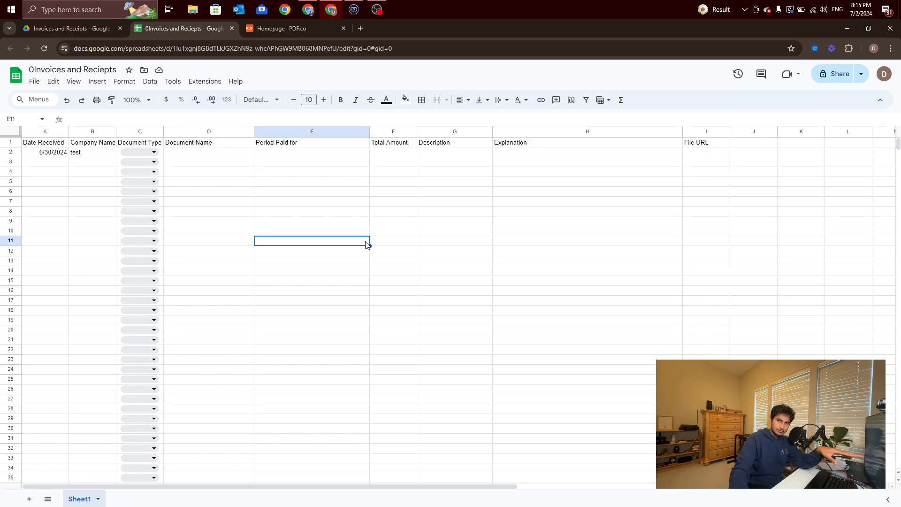
pyautogui.click(85, 28)
# Back in Make, set the Gmail trigger to process emails after 07/28/2024 8:15 PM and run the scenario once.
pyautogui.click(309, 9)
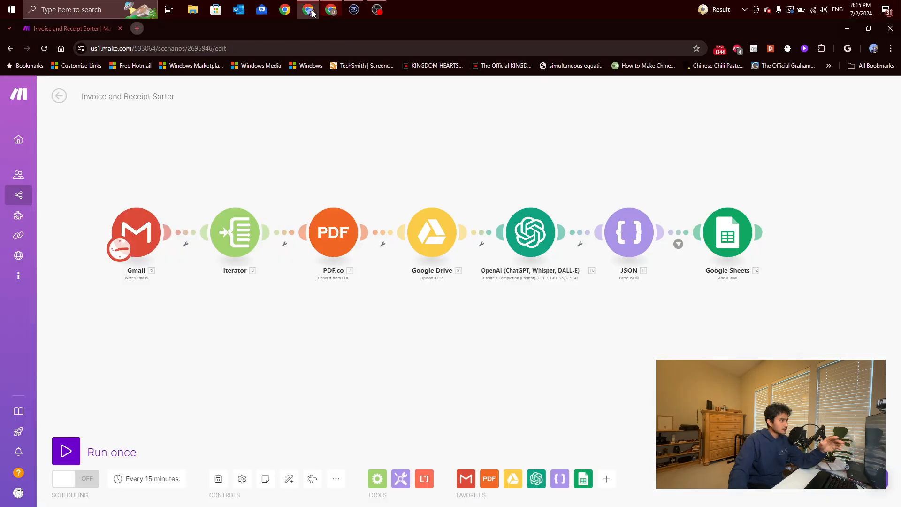
pyautogui.rightClick(135, 225)
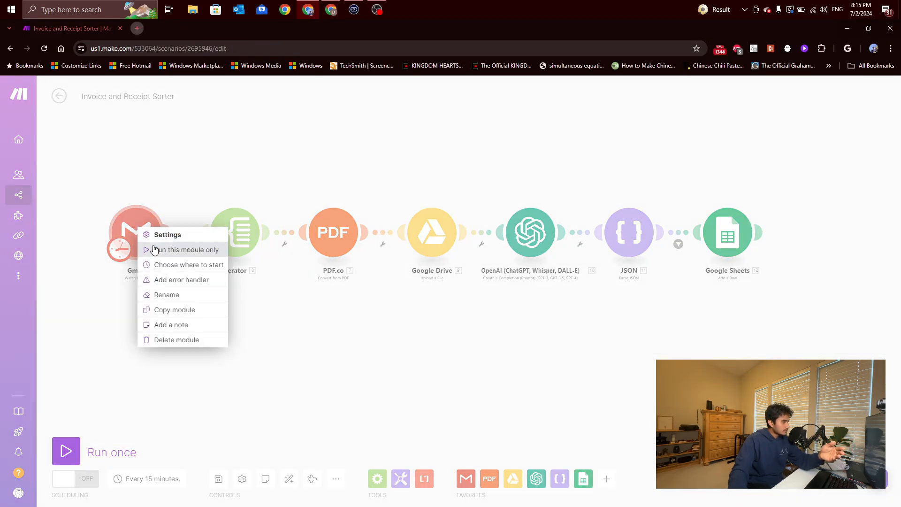
pyautogui.click(157, 265)
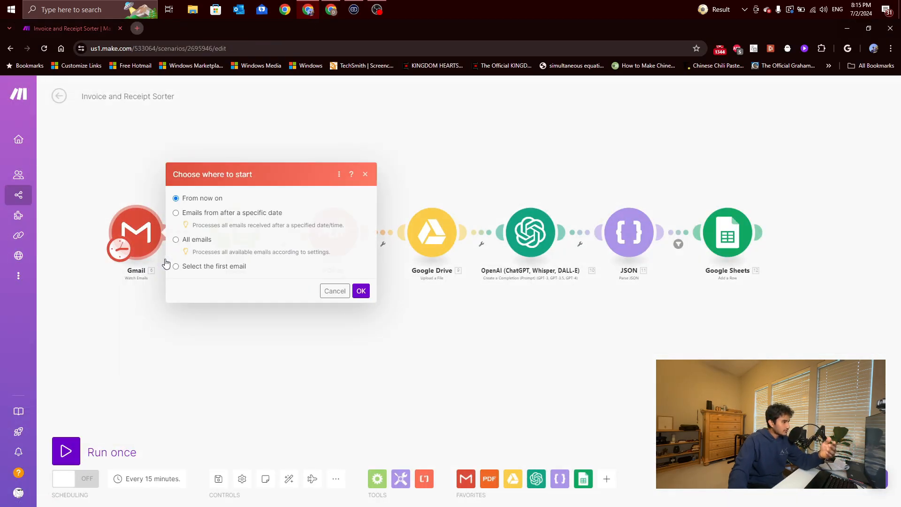
pyautogui.click(176, 213)
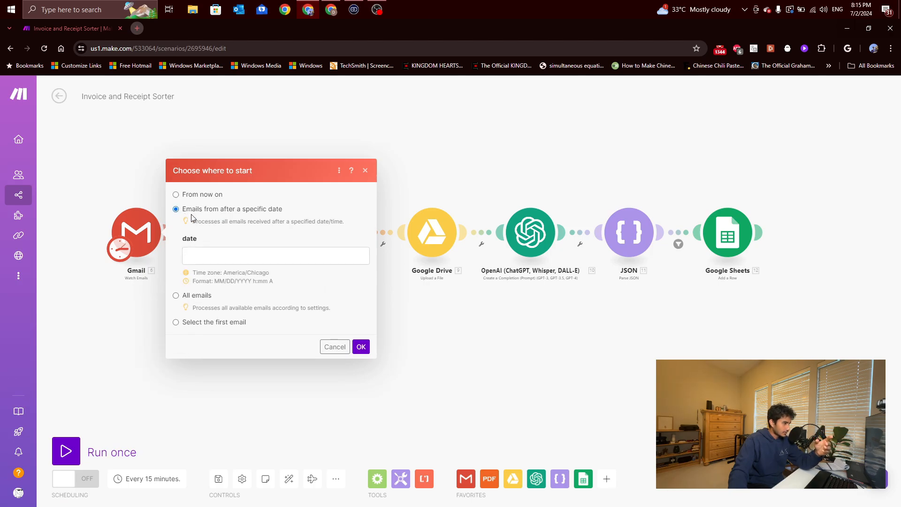
pyautogui.click(215, 228)
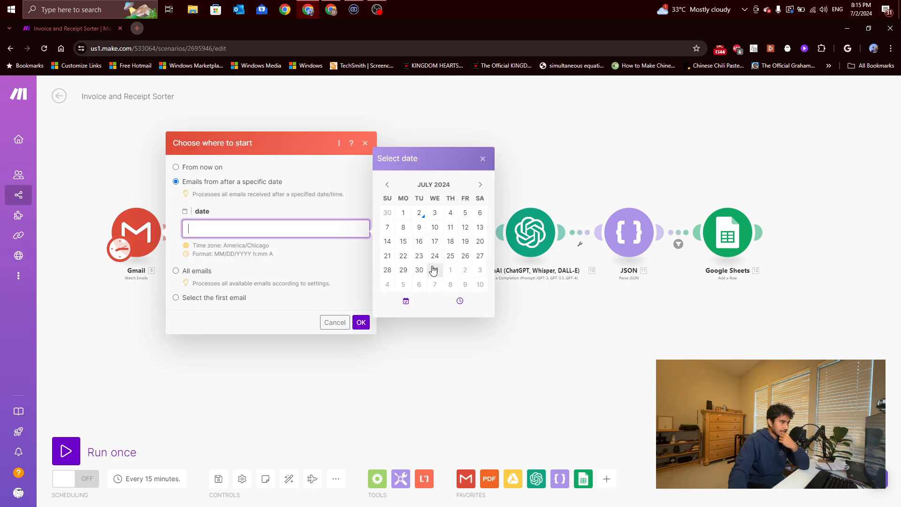
pyautogui.click(407, 271)
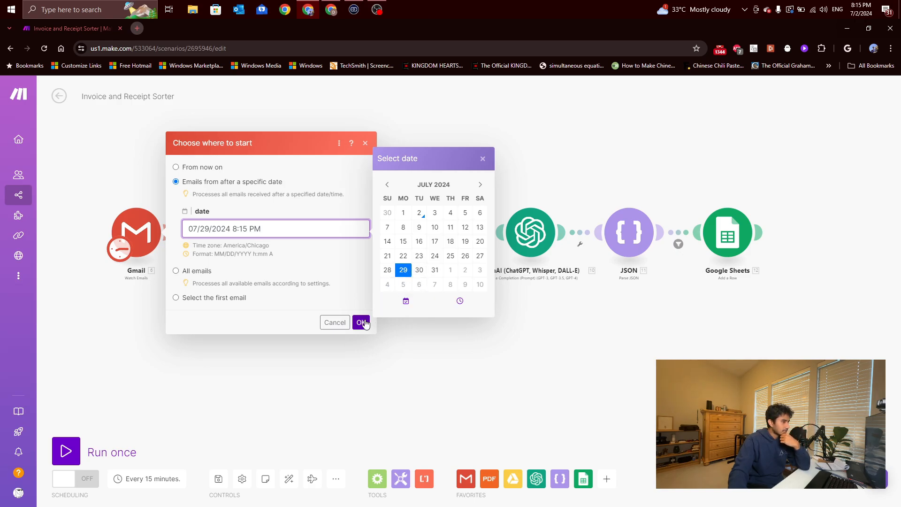
pyautogui.click(387, 273)
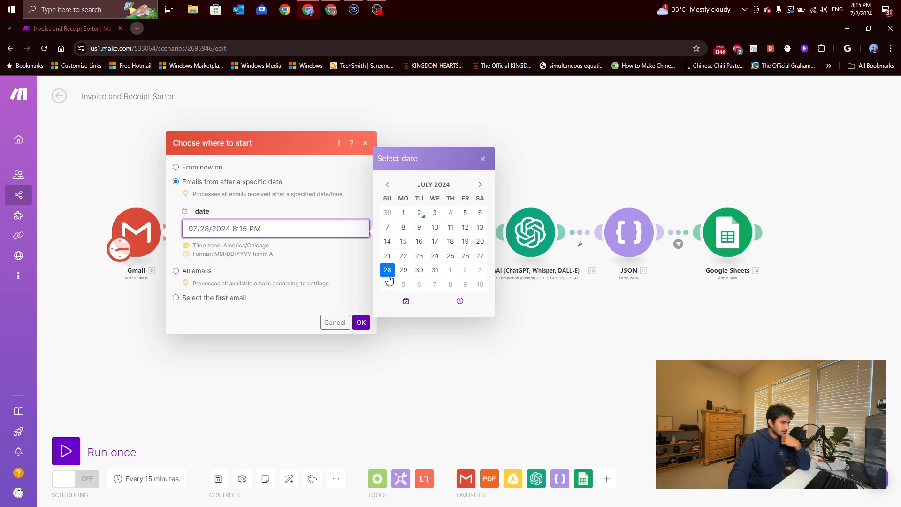
pyautogui.click(365, 324)
pyautogui.click(361, 323)
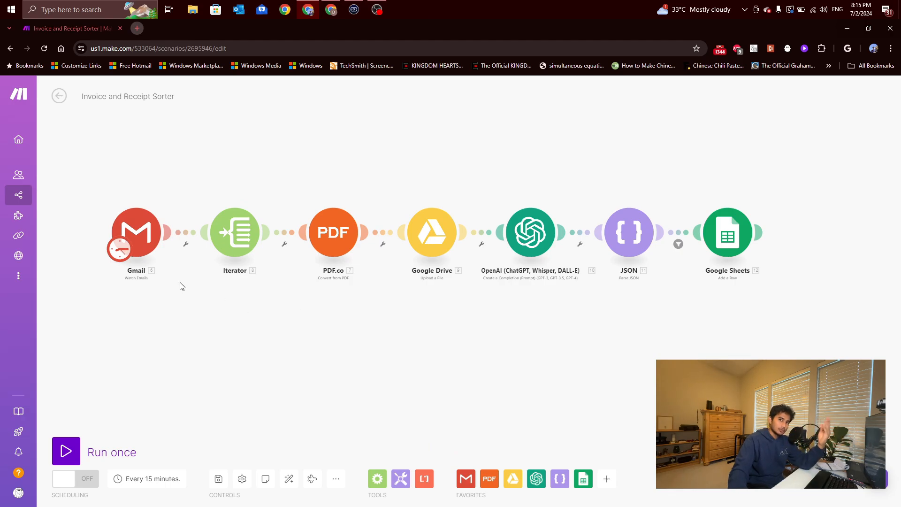
pyautogui.click(70, 453)
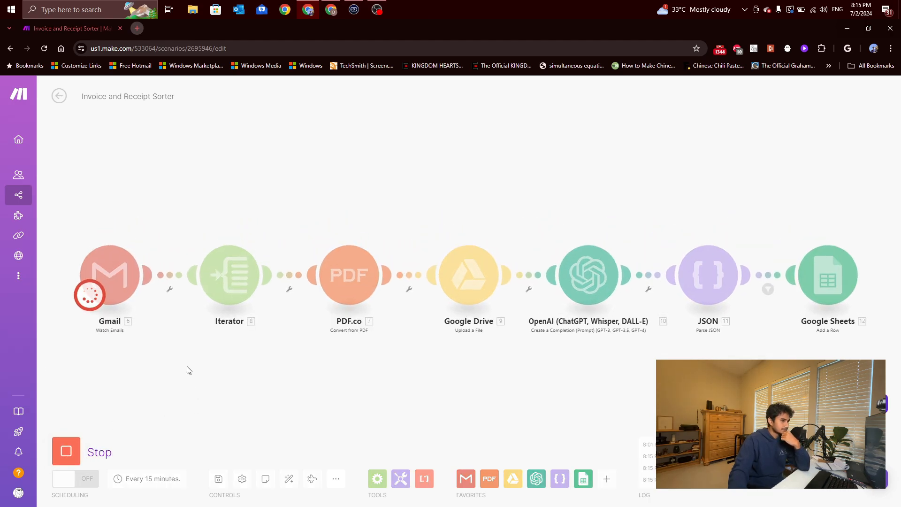
# Set the Gmail trigger to start with emails after a specific date in June 2024 and run the scenario once.
pyautogui.rightClick(123, 274)
pyautogui.click(148, 309)
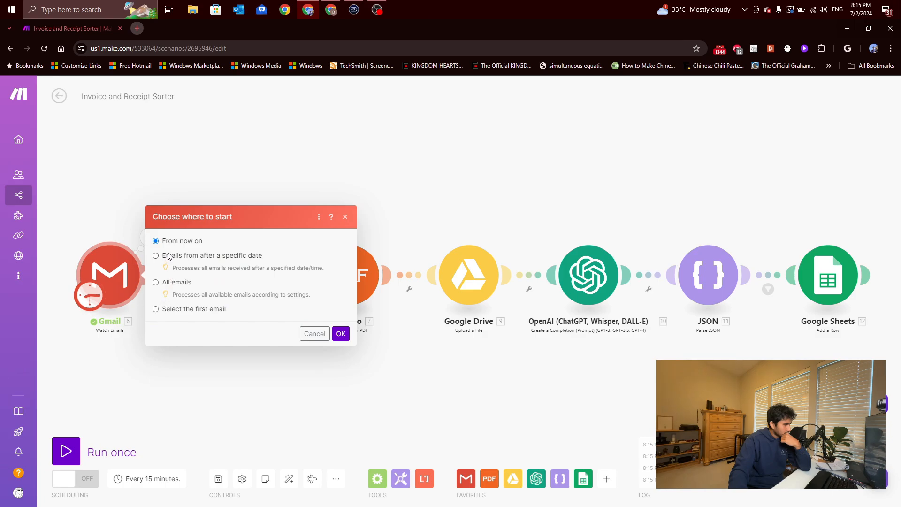
pyautogui.click(227, 271)
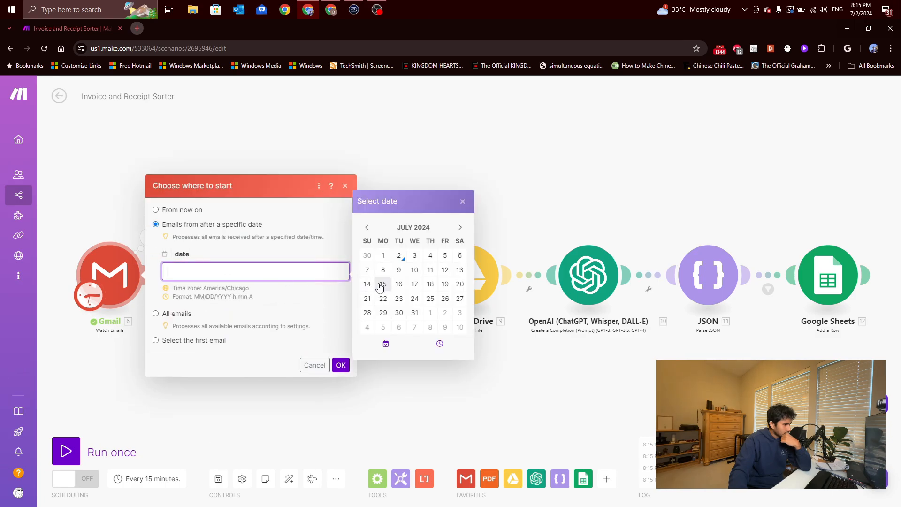
pyautogui.click(367, 227)
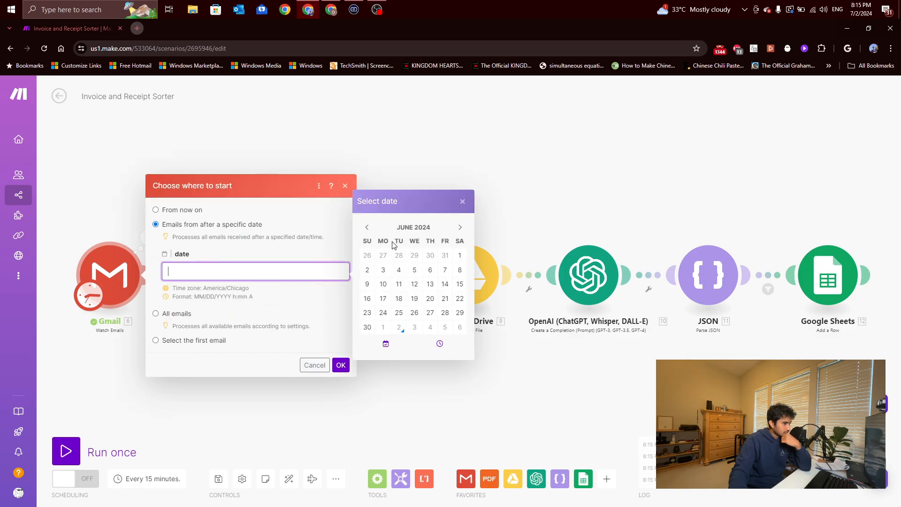
pyautogui.click(341, 365)
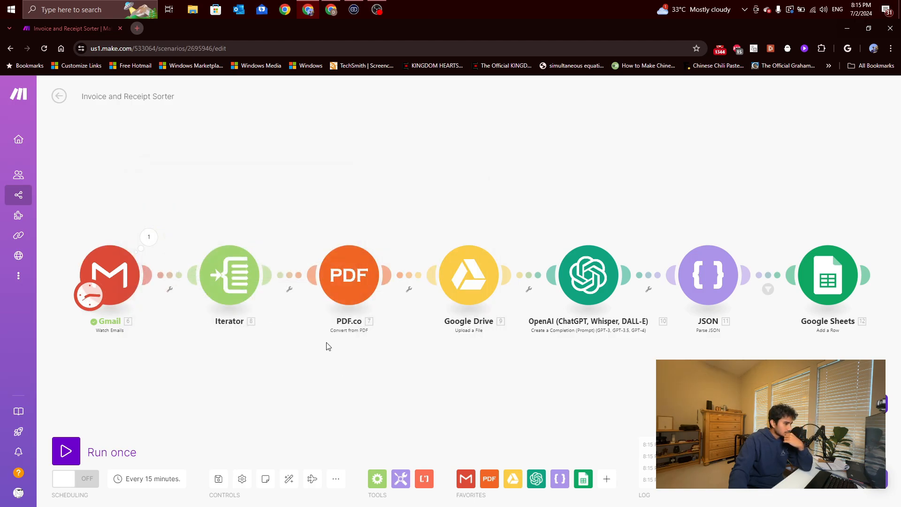
pyautogui.click(78, 451)
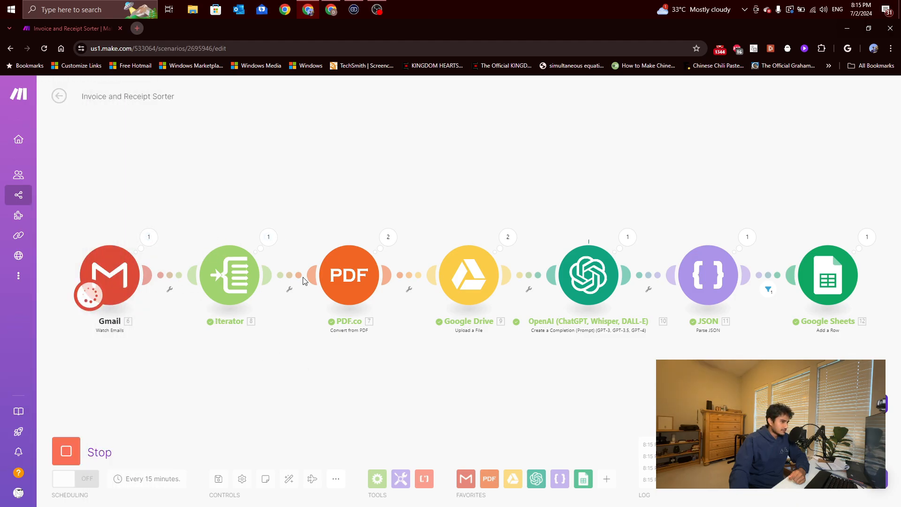
# Switch to Google Drive and reload the Invoices and Receipts folder to check for uploaded PDF files.
pyautogui.click(330, 9)
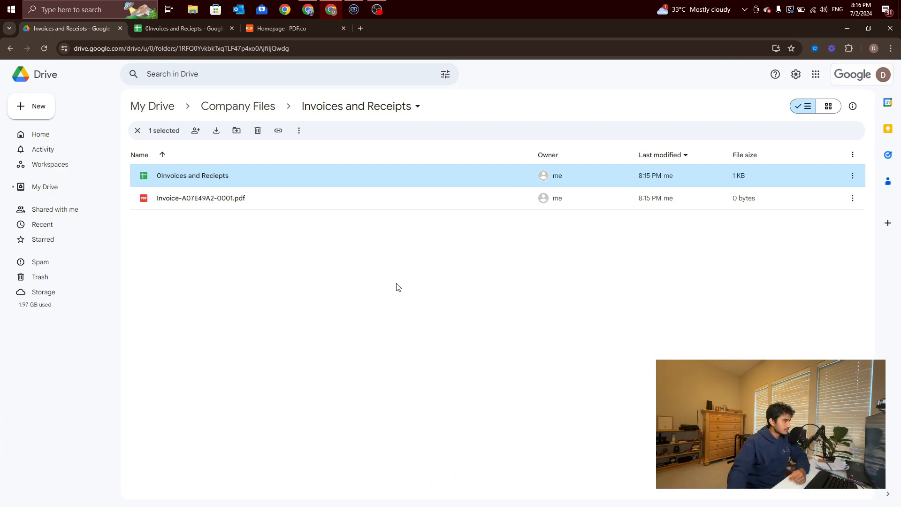
pyautogui.click(284, 245)
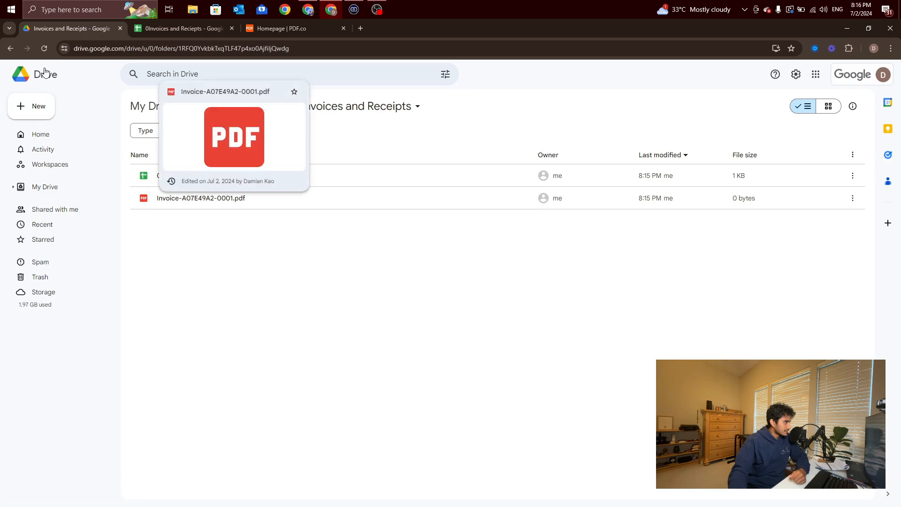
pyautogui.click(45, 49)
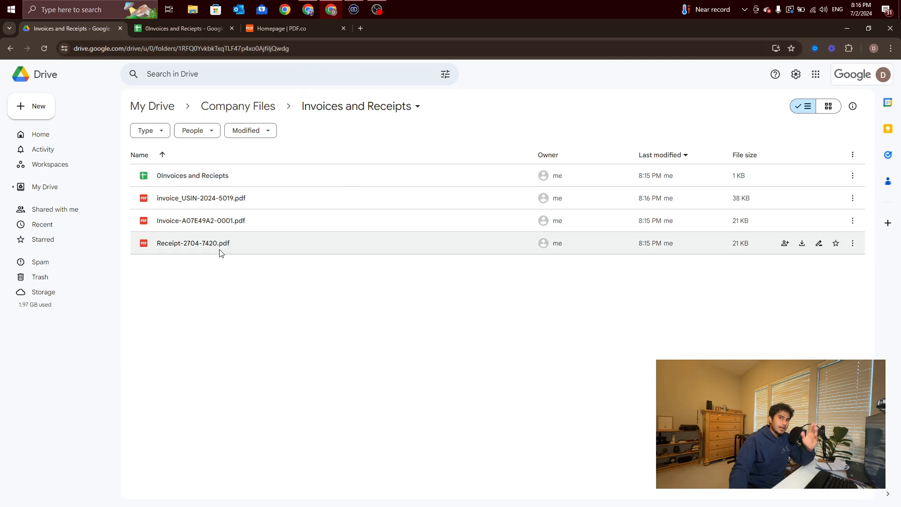
# Open the 0Invoices and Reciepts spreadsheet to check the added rows, and close the duplicate copy.
pyautogui.doubleClick(217, 175)
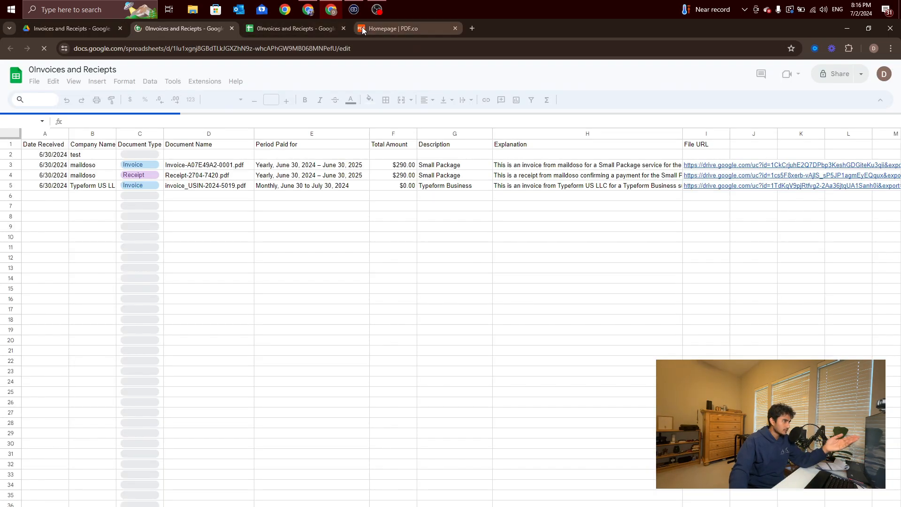
pyautogui.click(282, 28)
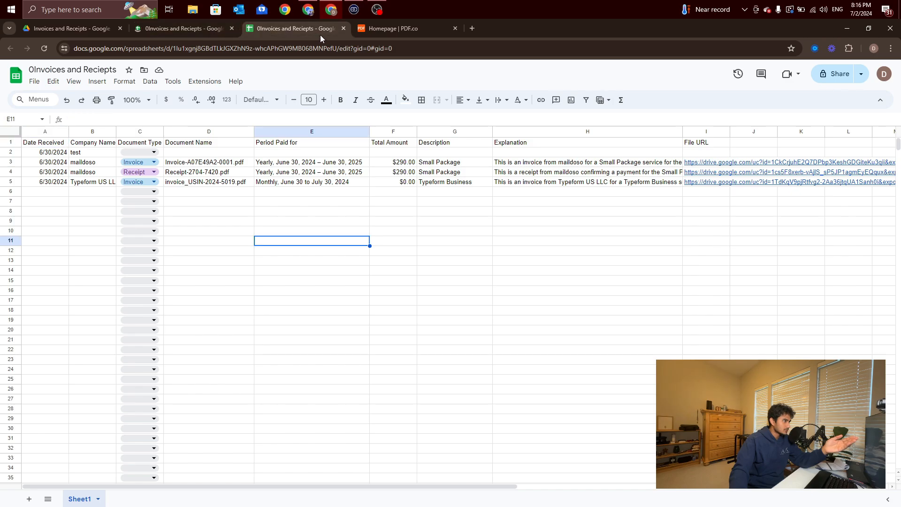
pyautogui.click(345, 27)
pyautogui.click(215, 27)
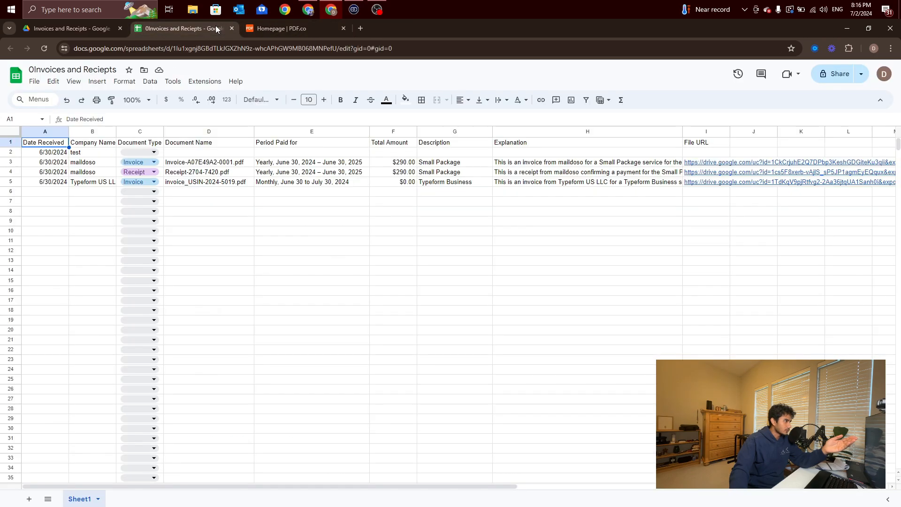
pyautogui.click(206, 263)
pyautogui.click(373, 253)
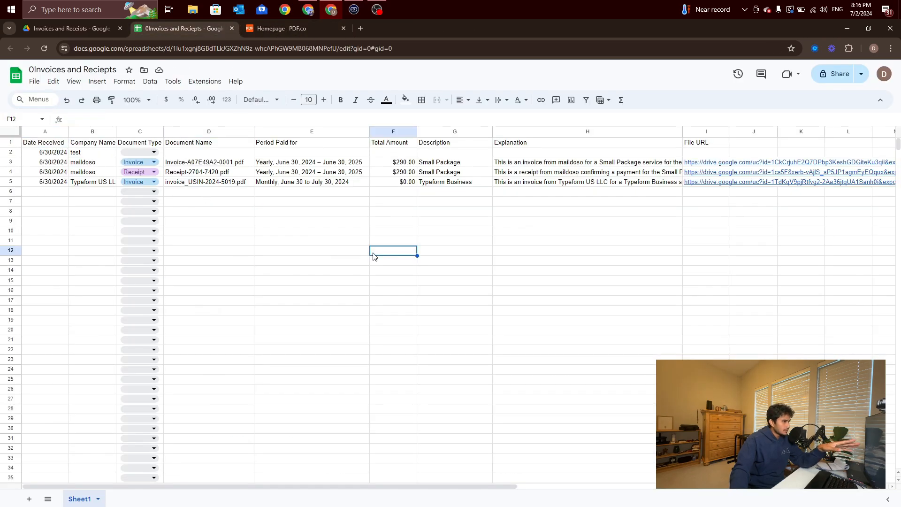
# Inspect the first maildoso invoice row's company name and explanation, and preview its linked file.
pyautogui.click(96, 164)
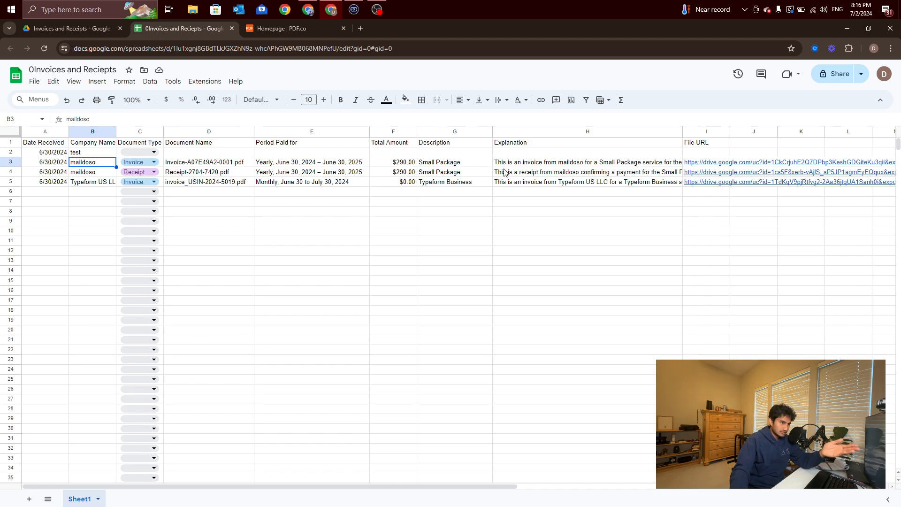
pyautogui.click(523, 165)
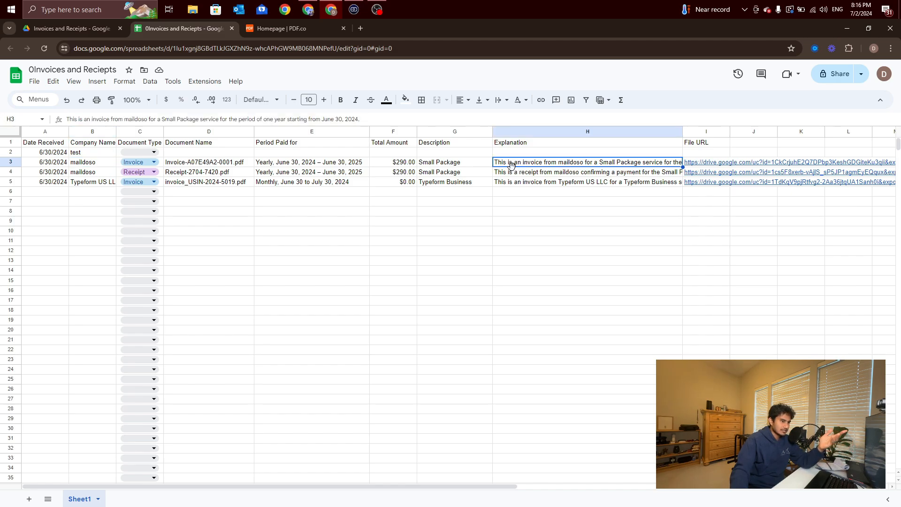
pyautogui.click(632, 244)
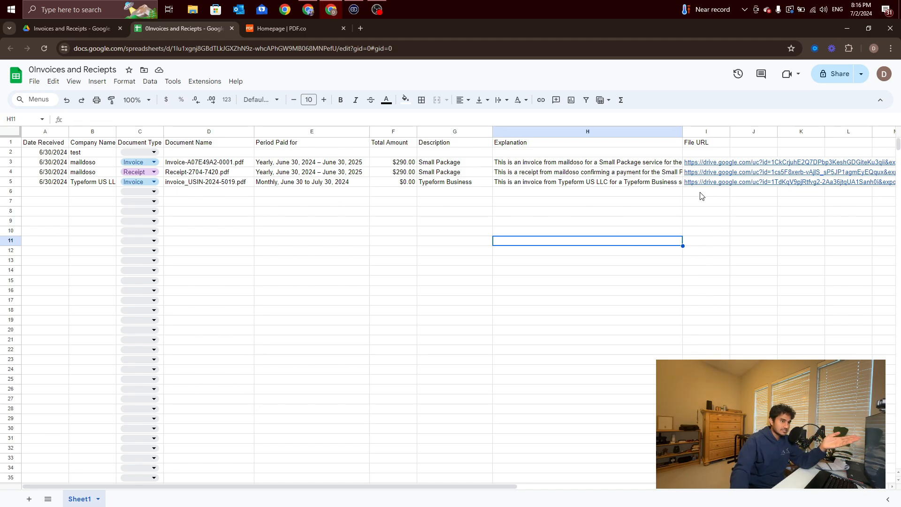
pyautogui.moveTo(713, 164)
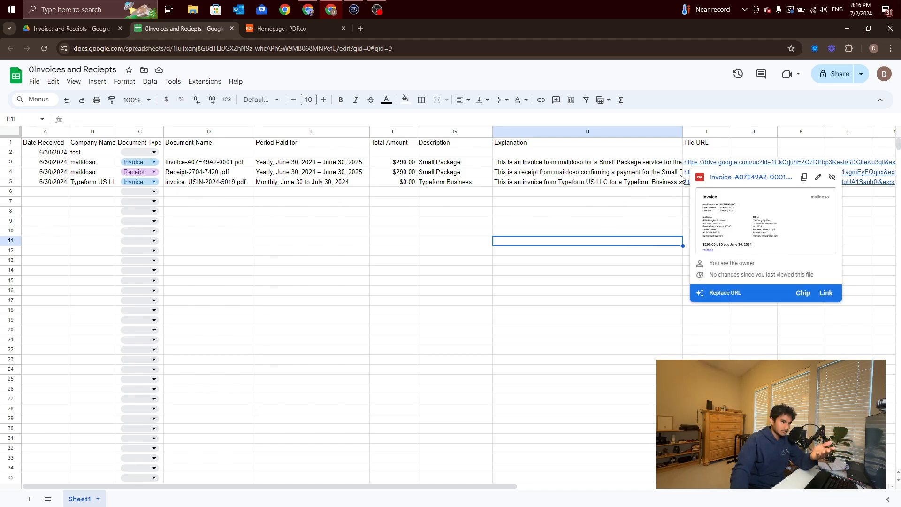
# Close the file preview, switch back to the Make scenario and open the Gmail trigger's settings.
pyautogui.click(673, 207)
pyautogui.moveTo(708, 173)
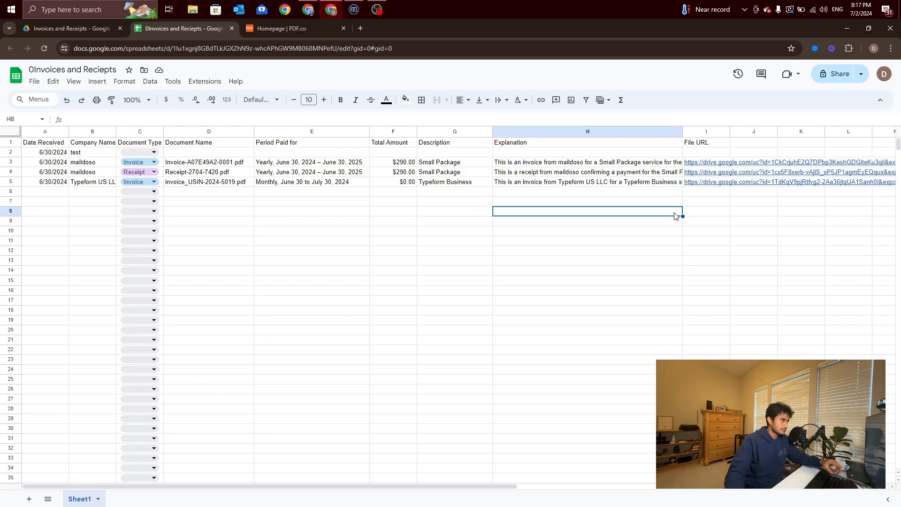
pyautogui.click(313, 13)
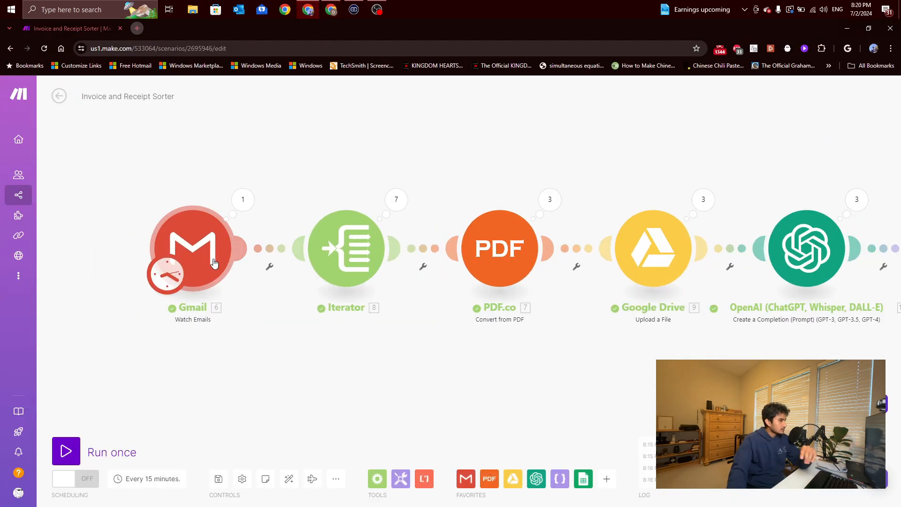
pyautogui.scroll(3, 312, 265)
pyautogui.click(312, 265)
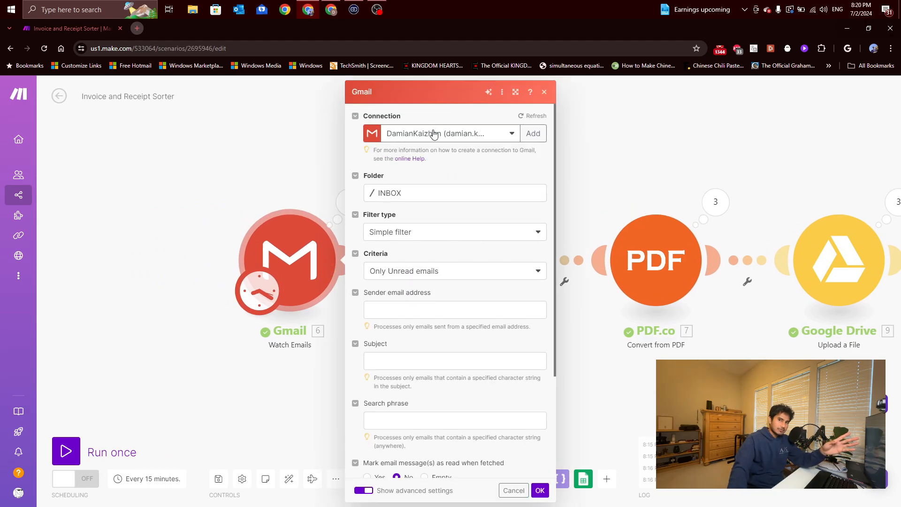
pyautogui.scroll(-1, 409, 203)
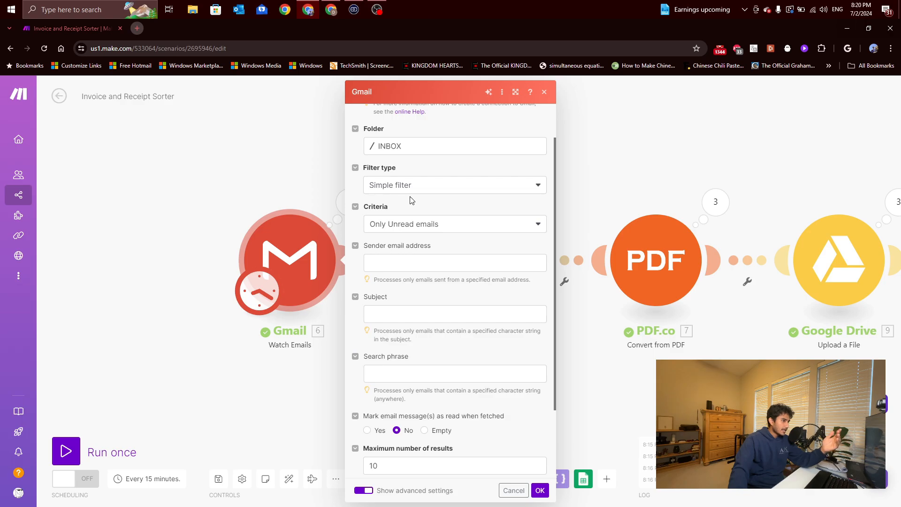
# Set the Gmail trigger's criteria to All emails and have it start from now on.
pyautogui.click(443, 222)
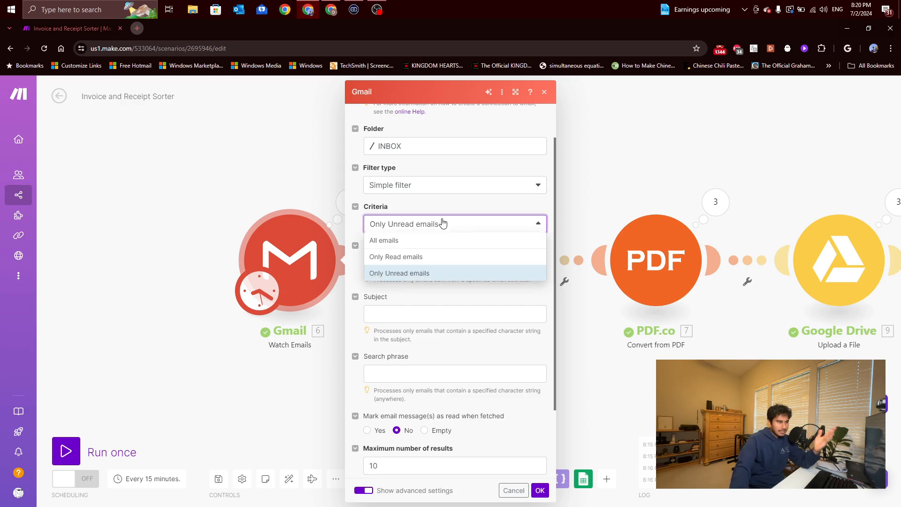
pyautogui.click(472, 224)
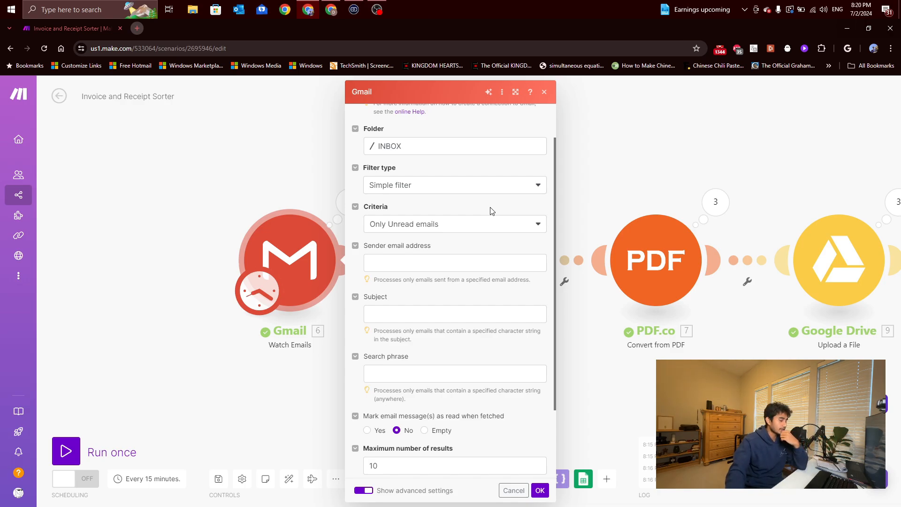
pyautogui.click(492, 228)
pyautogui.click(500, 239)
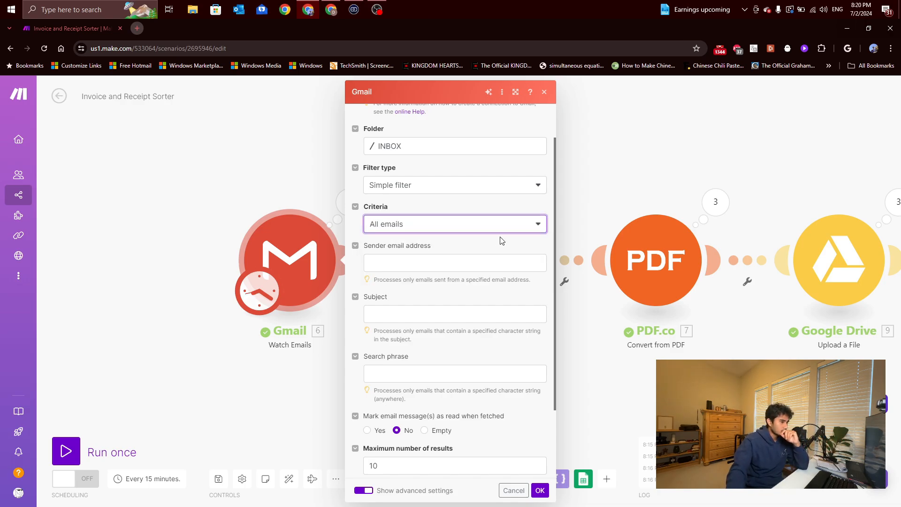
pyautogui.click(503, 243)
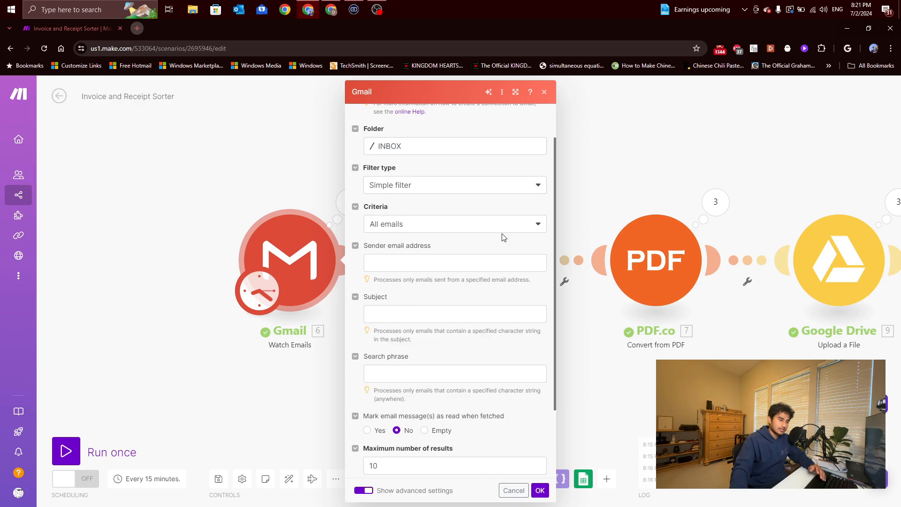
pyautogui.scroll(-1, 503, 237)
pyautogui.click(540, 490)
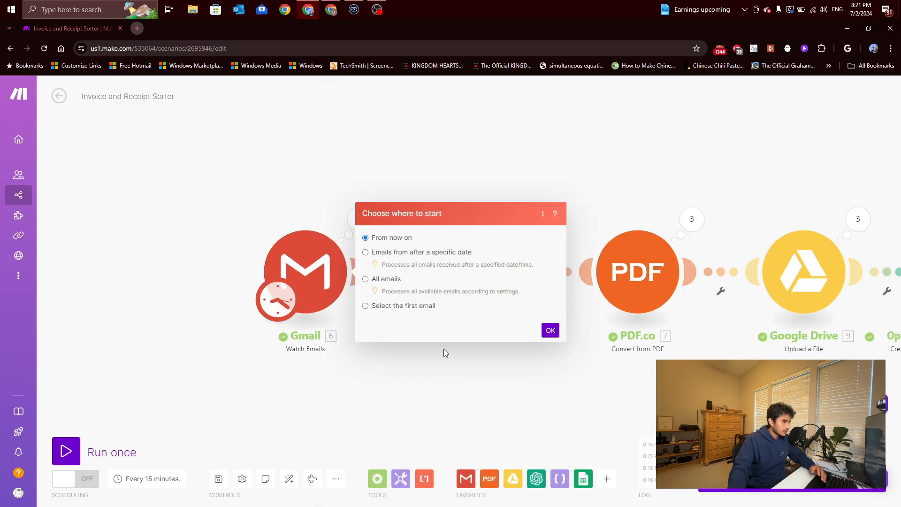
pyautogui.click(550, 331)
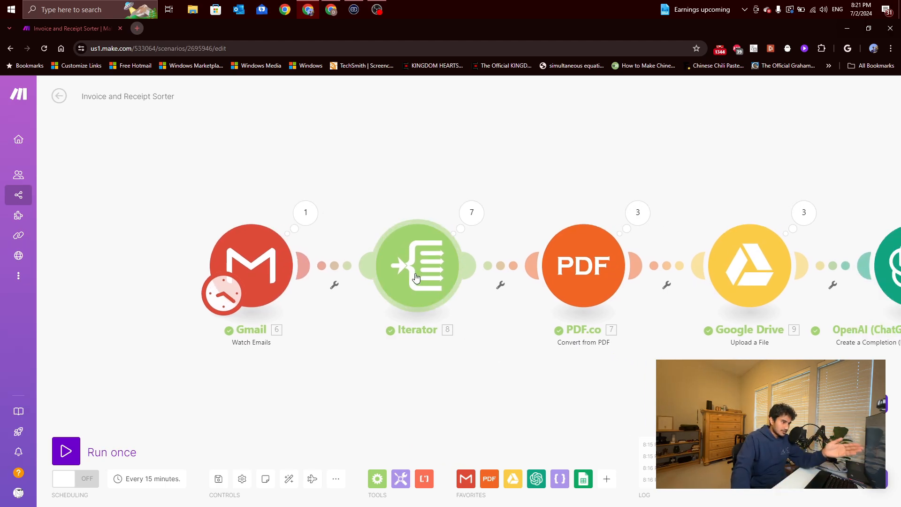
# Inspect the array mapped in the Iterator module, close it and view the whole scenario chain.
pyautogui.click(416, 276)
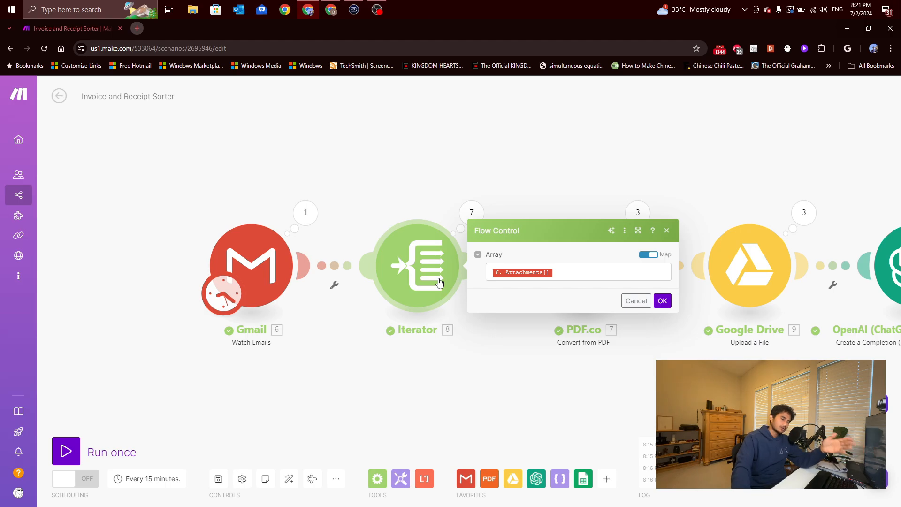
pyautogui.click(415, 385)
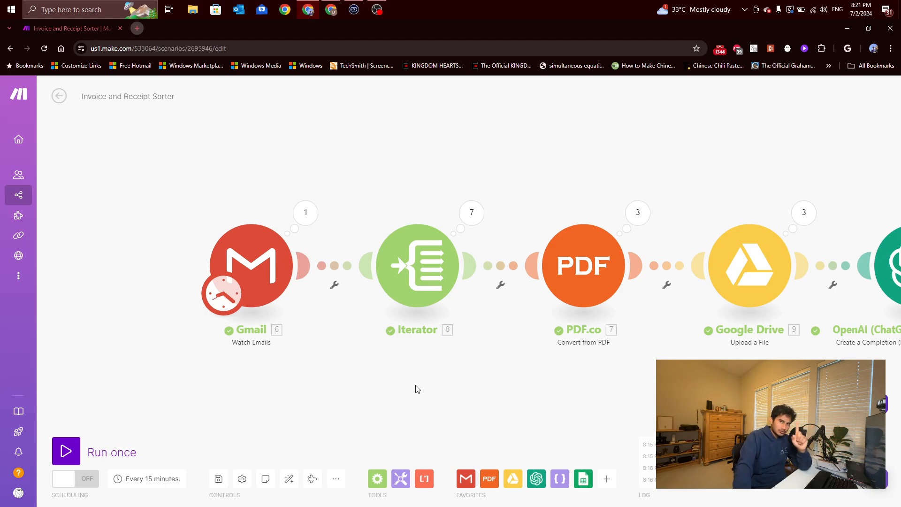
pyautogui.scroll(-2, 180, 337)
pyautogui.moveTo(396, 398); pyautogui.dragTo(318, 382)
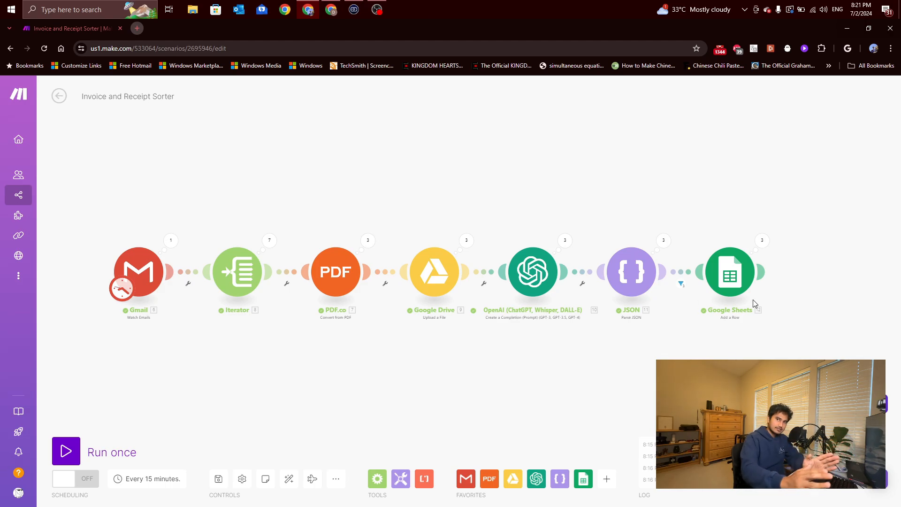
pyautogui.moveTo(503, 339); pyautogui.dragTo(516, 334)
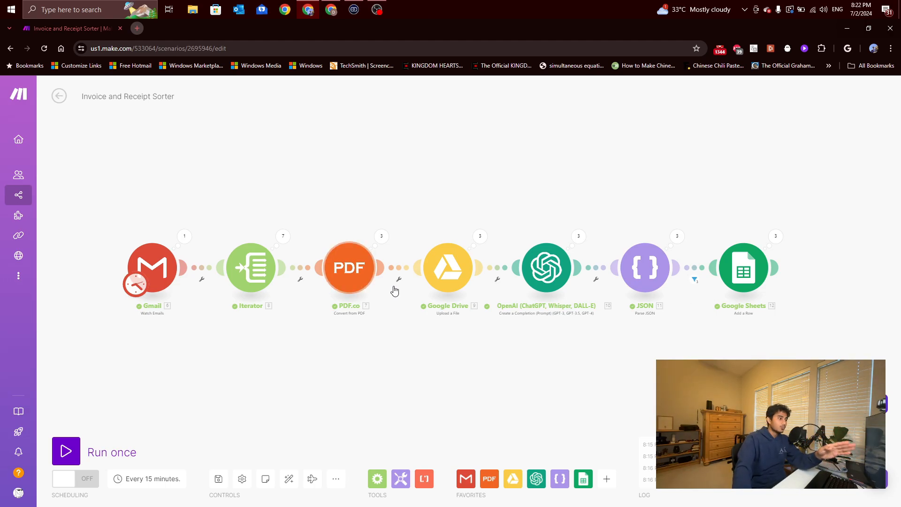
# Switch to the PDF.co homepage in the other browser window to find the API key section.
pyautogui.moveTo(23, 251)
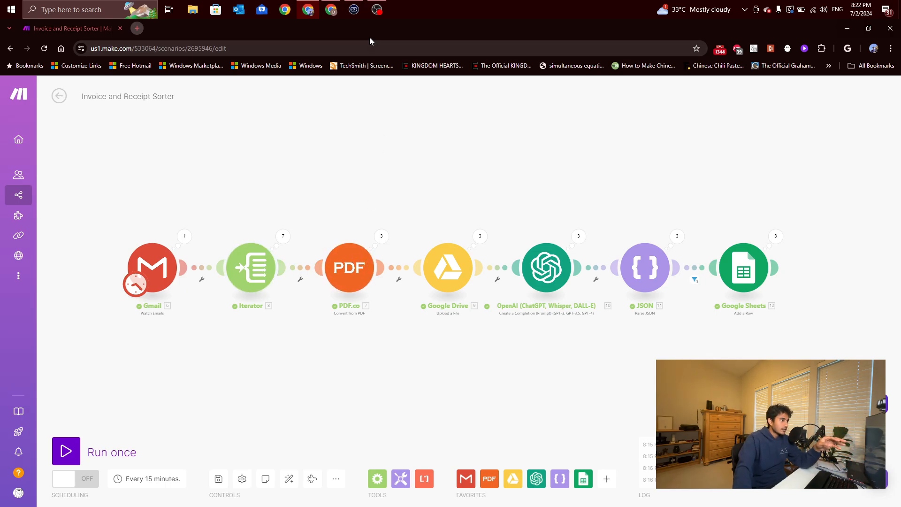
pyautogui.click(332, 11)
pyautogui.click(294, 30)
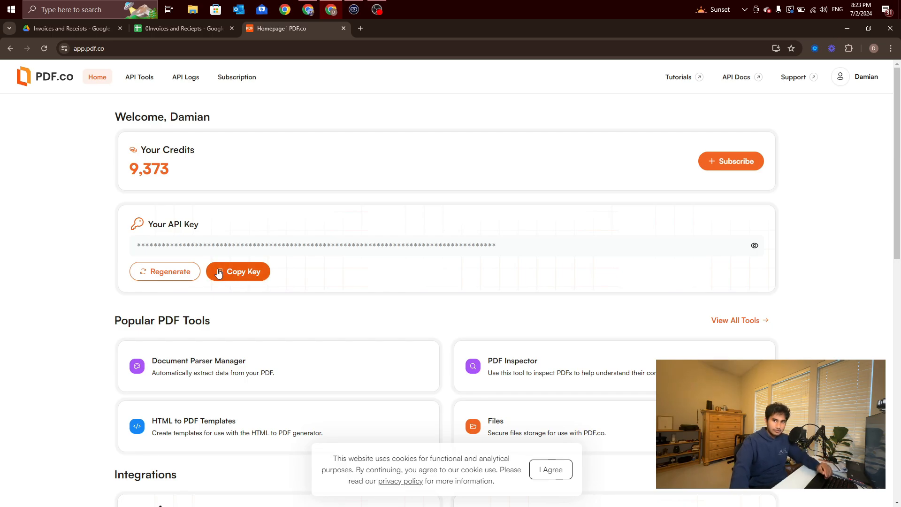
# Return to Make and view the connection name and API key fields for a new PDF.co connection, without saving one.
pyautogui.click(308, 10)
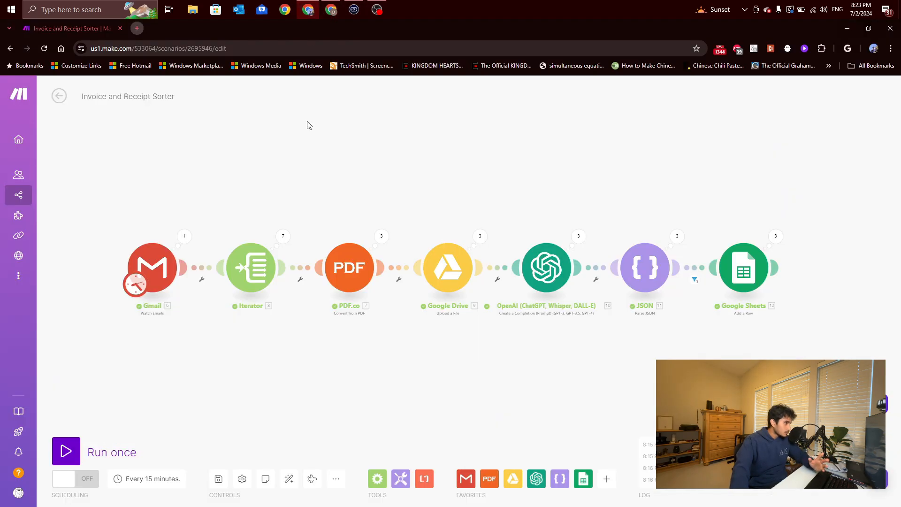
pyautogui.click(349, 266)
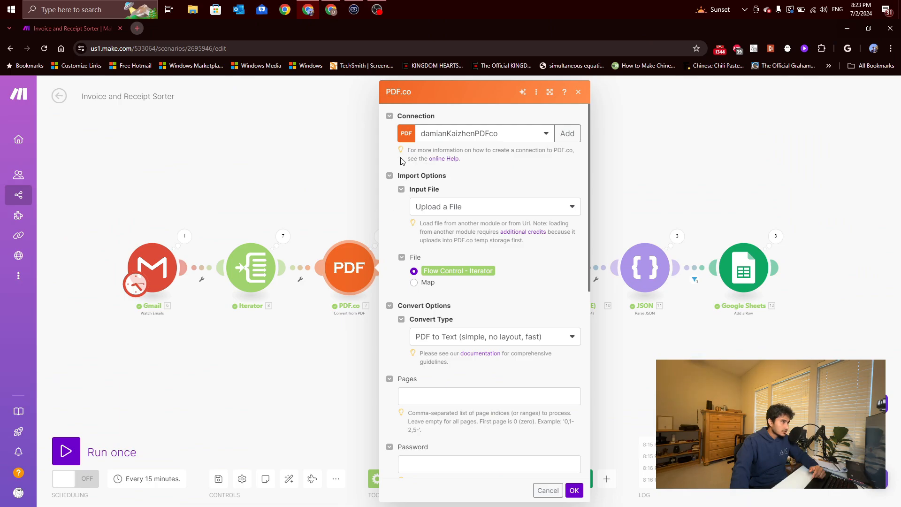
pyautogui.click(566, 132)
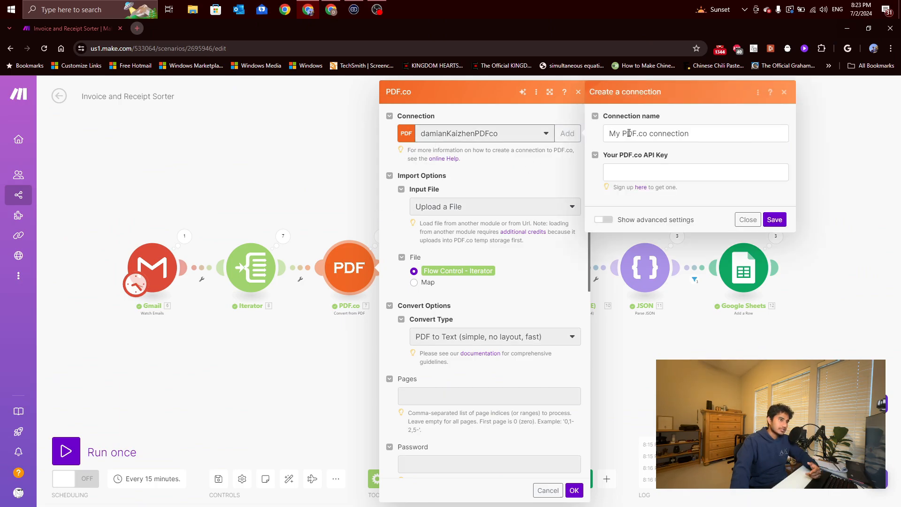
pyautogui.moveTo(622, 133); pyautogui.dragTo(690, 134)
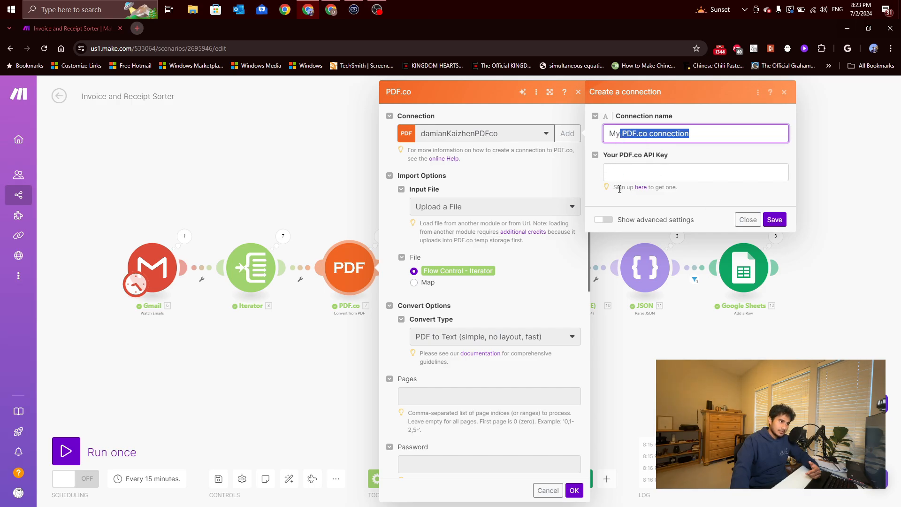
pyautogui.click(784, 91)
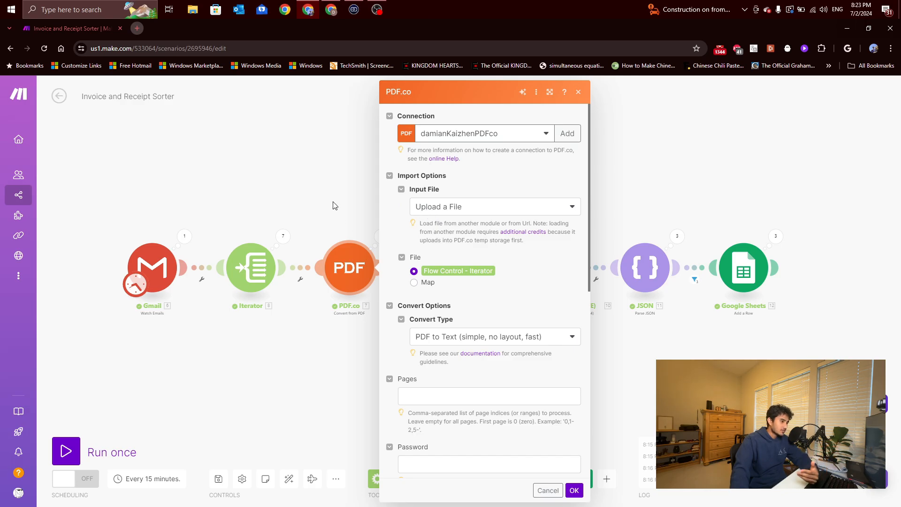
pyautogui.click(298, 219)
# Look up the Convert from PDF action among the available PDF.co modules.
pyautogui.scroll(3, 331, 321)
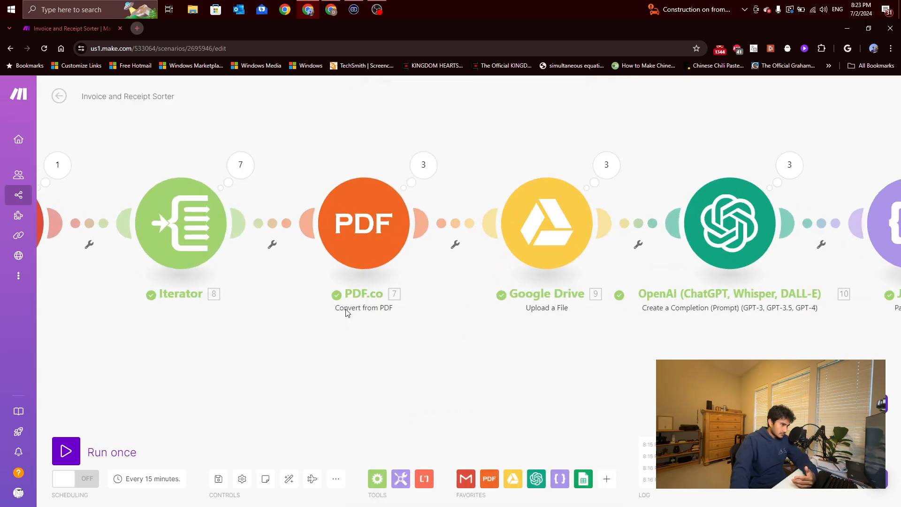
pyautogui.click(490, 481)
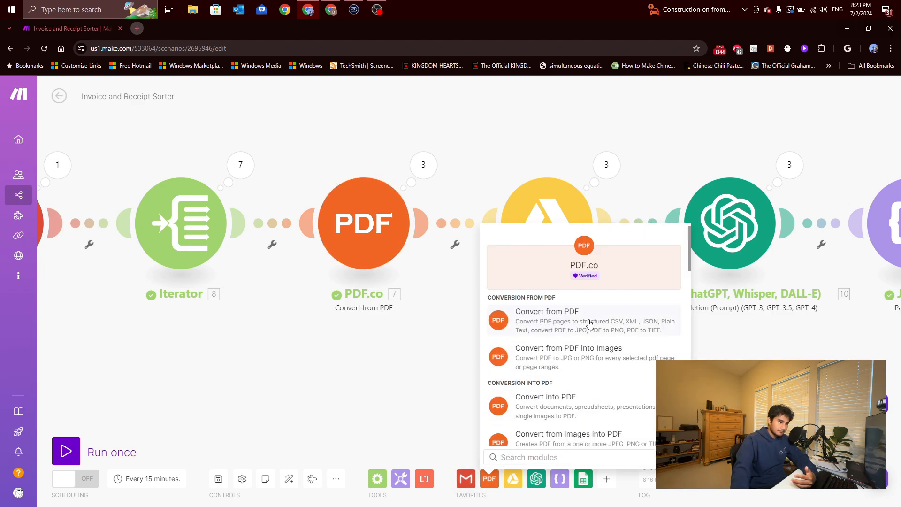
pyautogui.click(426, 346)
pyautogui.scroll(-1, 429, 349)
# Compare the PDF.co module's input file source with the Attachments array mapped in the Iterator.
pyautogui.click(404, 217)
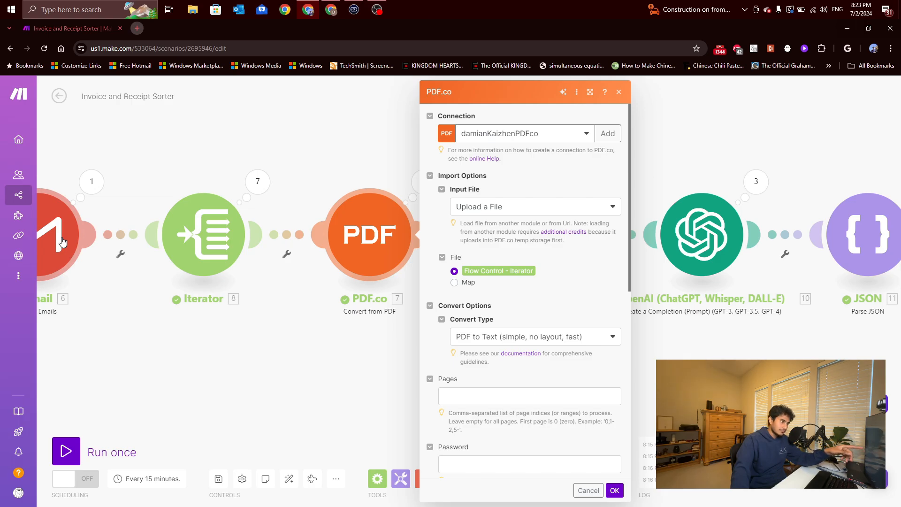
pyautogui.click(211, 242)
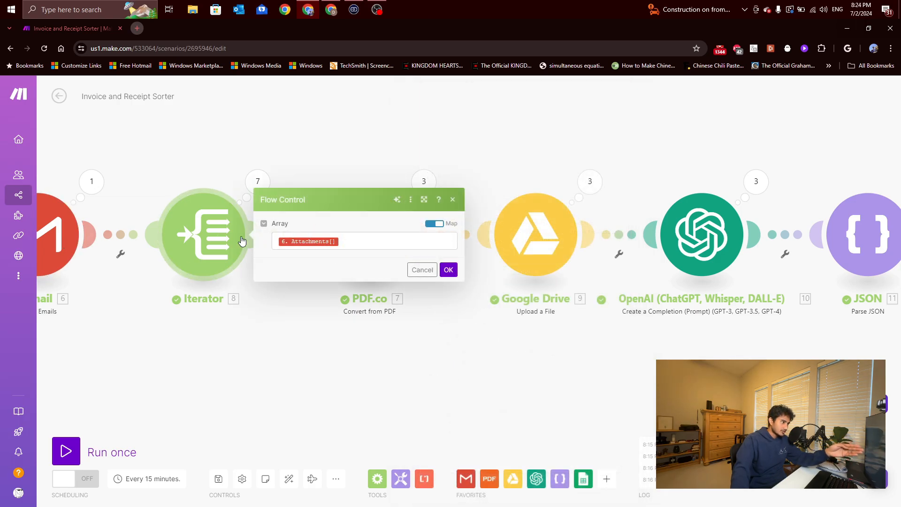
pyautogui.click(376, 230)
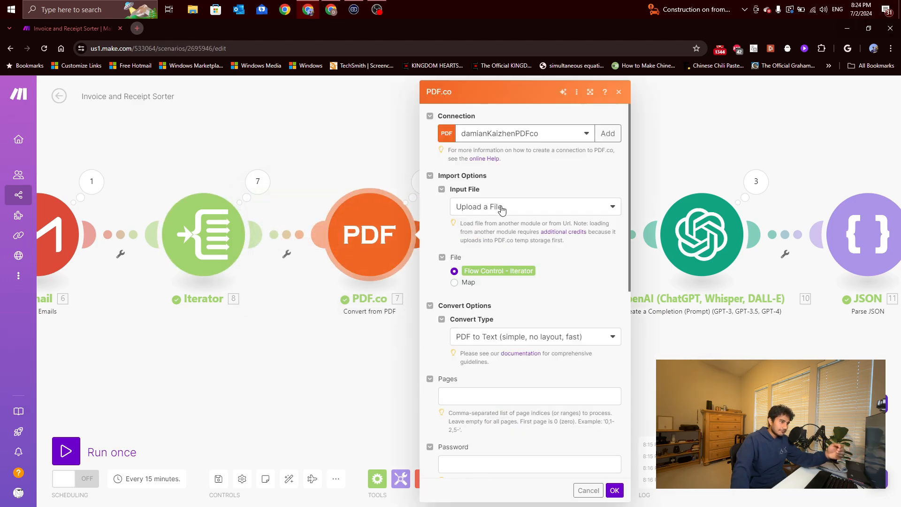
# Review the PDF.co module's convert type options, inline, execution mode and export settings, and close it without changes.
pyautogui.scroll(-2, 500, 211)
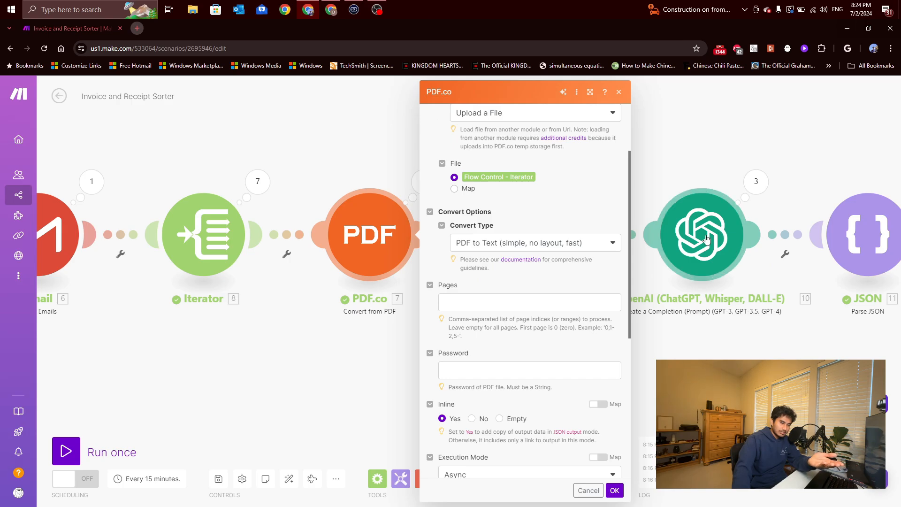
pyautogui.click(581, 243)
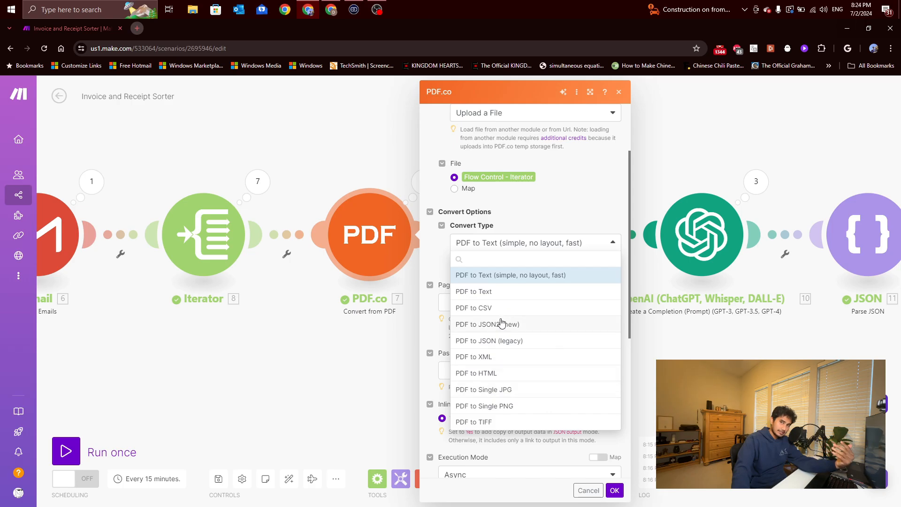
pyautogui.click(531, 243)
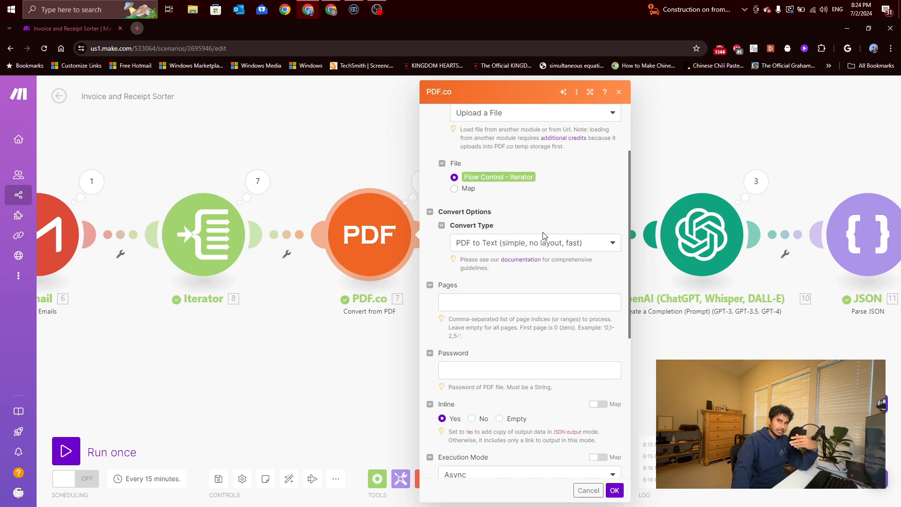
pyautogui.scroll(-5, 543, 235)
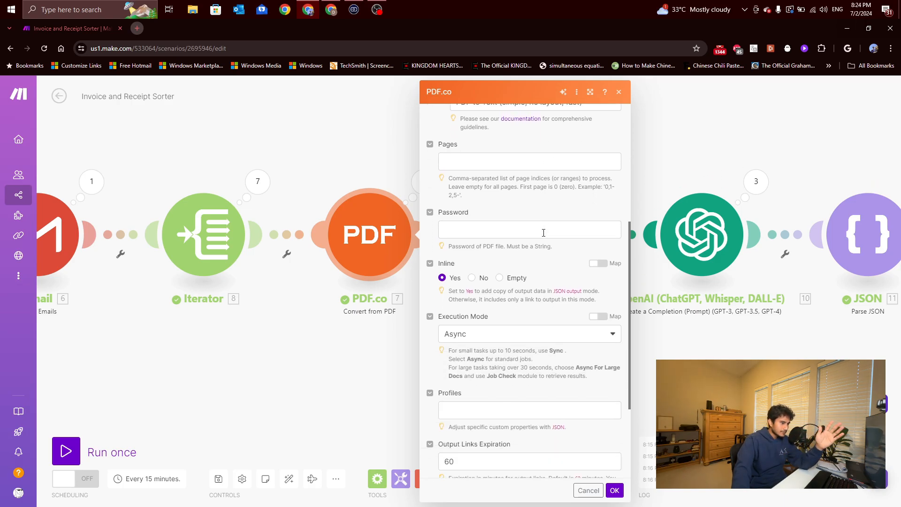
pyautogui.scroll(-1, 543, 232)
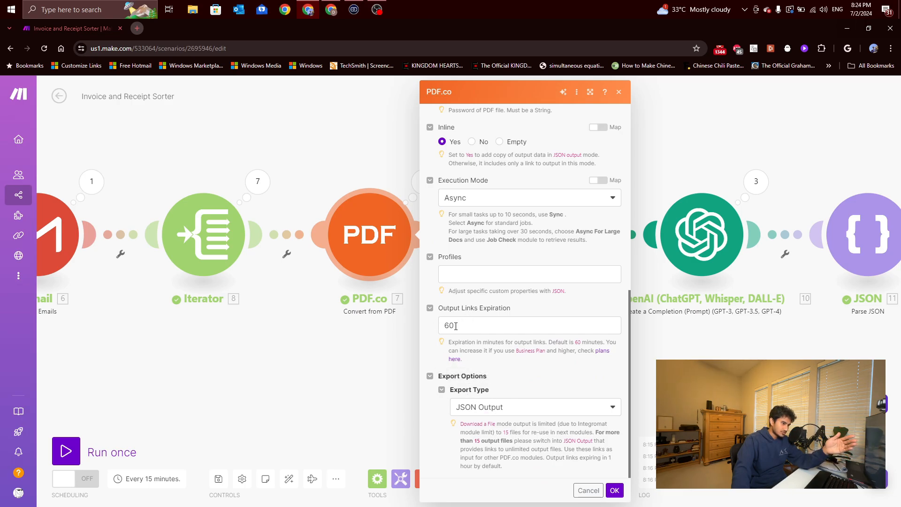
pyautogui.click(618, 95)
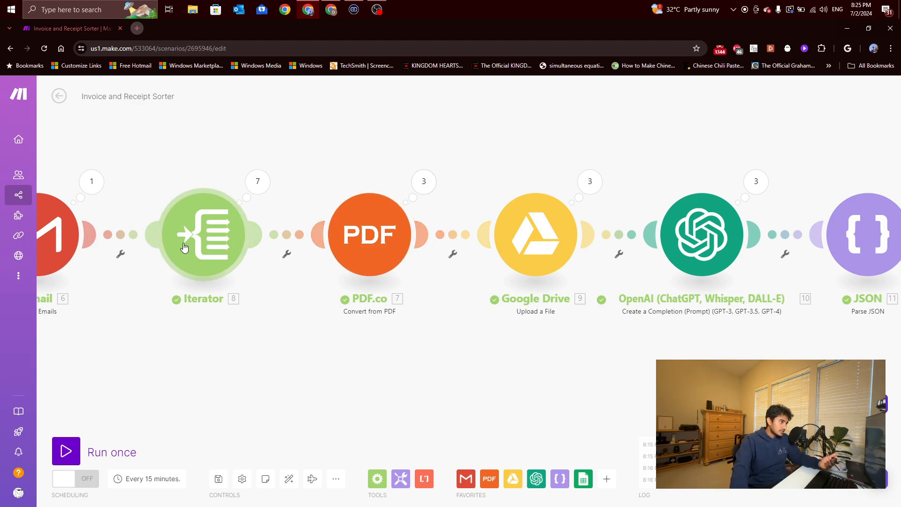
# Check the Google Drive upload module's folder and file settings, and view the matching Invoices and Receipts folder in Google Drive.
pyautogui.hscroll(-5, 187, 243)
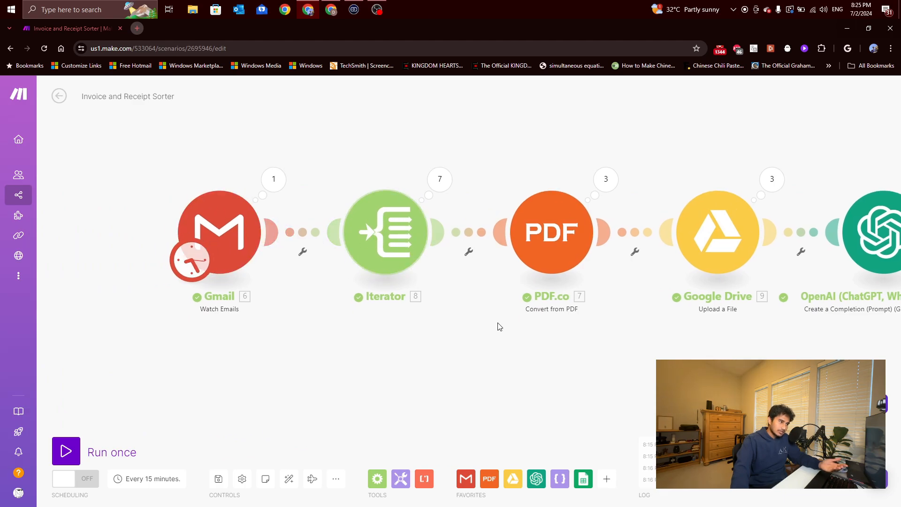
pyautogui.hscroll(6, 498, 326)
pyautogui.click(487, 249)
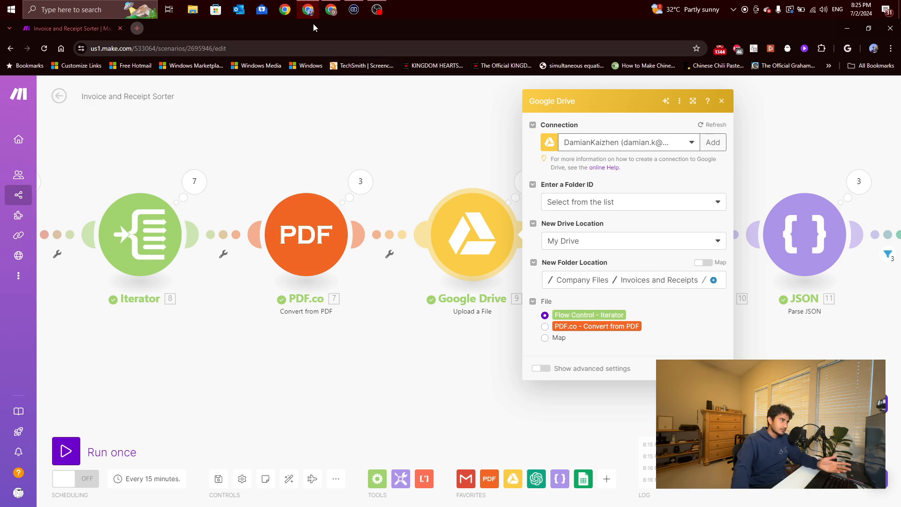
pyautogui.click(331, 10)
pyautogui.click(189, 29)
pyautogui.click(72, 27)
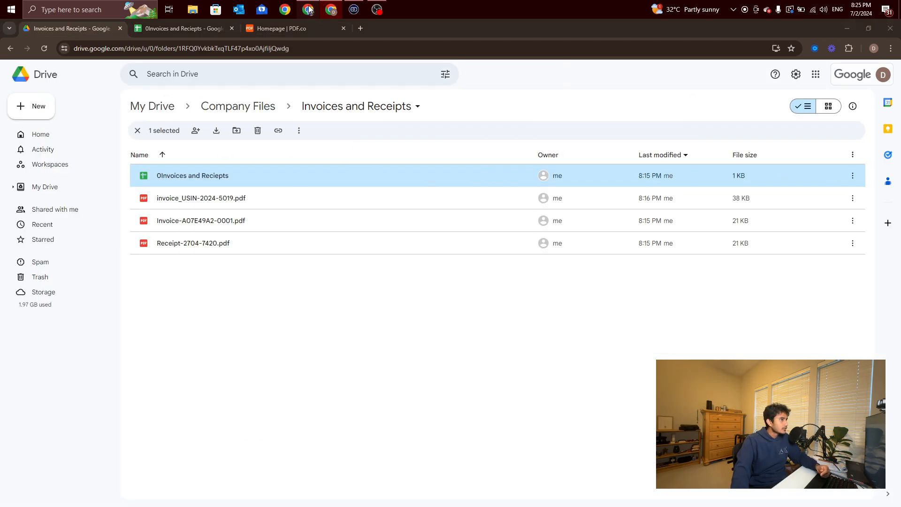
# Switch back to the Make scenario and look up the Upload a File action among the available Google Drive modules.
pyautogui.click(308, 9)
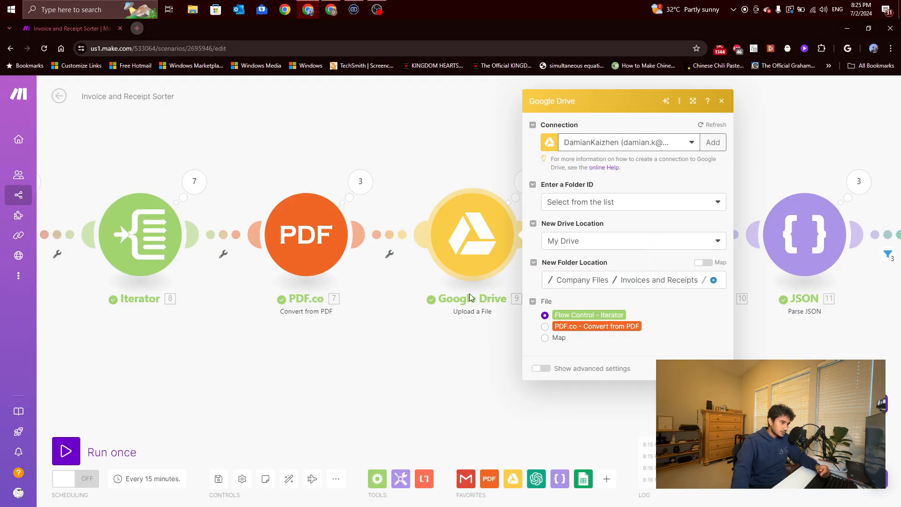
pyautogui.click(513, 477)
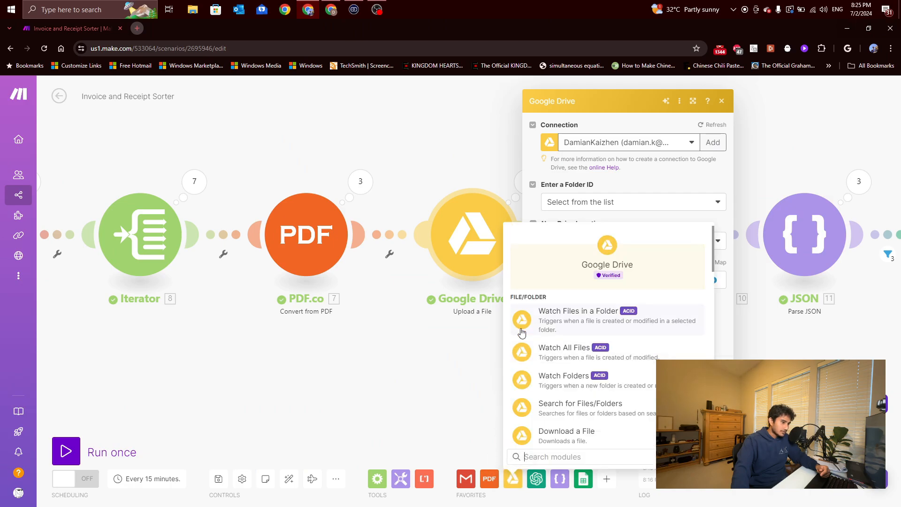
pyautogui.scroll(-5, 565, 361)
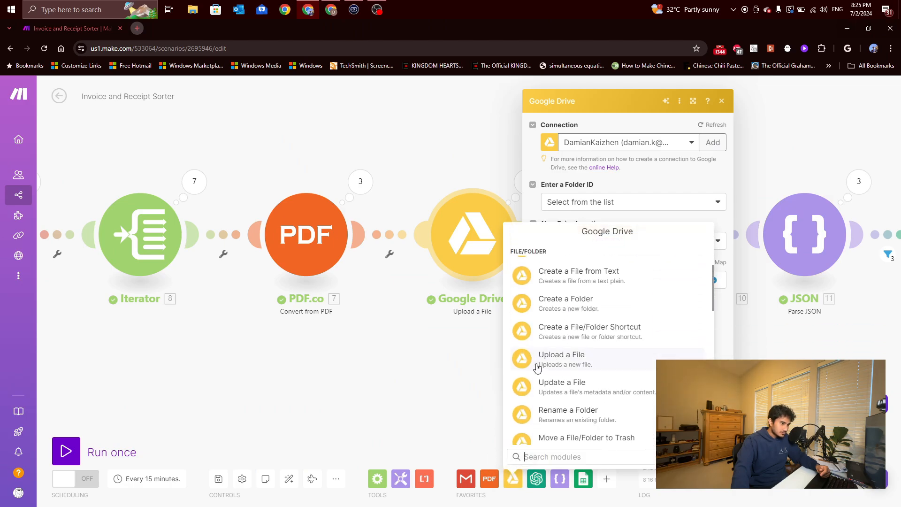
pyautogui.click(400, 364)
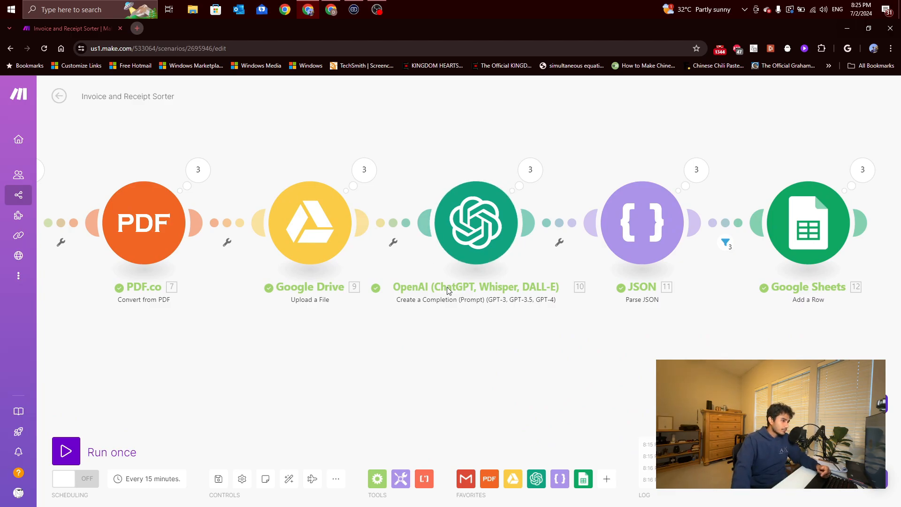
# Review the OpenAI module's connection, chat completion method, GPT model and system role message.
pyautogui.click(493, 230)
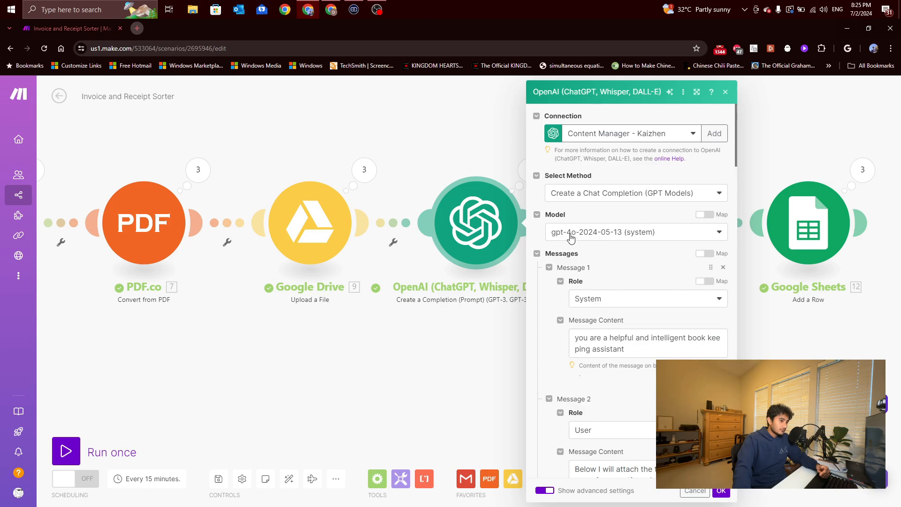
pyautogui.scroll(-1, 604, 261)
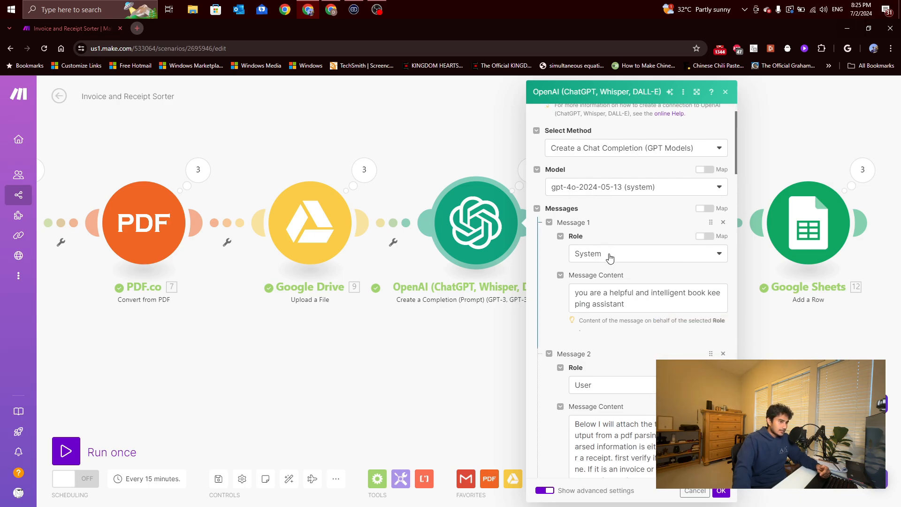
pyautogui.scroll(1, 610, 256)
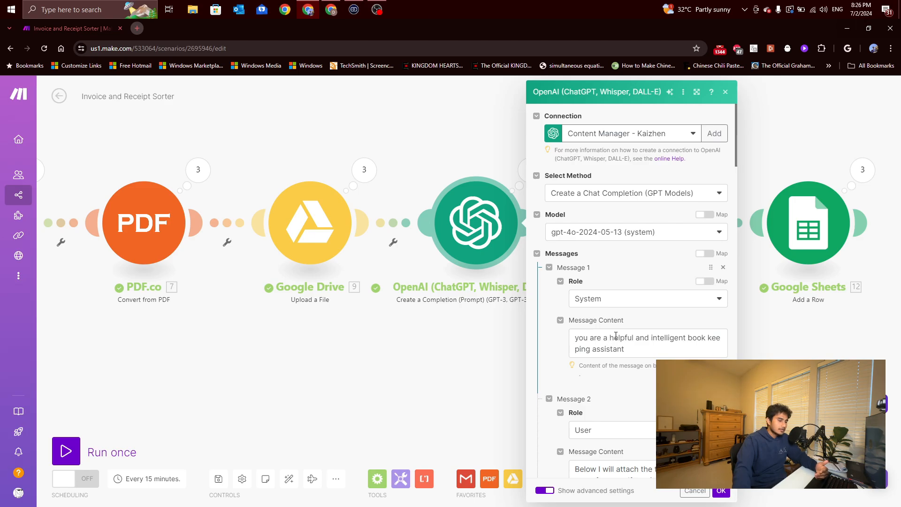
# Read the user prompt in Message 2 of the OpenAI module, including its closing instruction to output strictly JSON.
pyautogui.scroll(-5, 608, 340)
pyautogui.scroll(-2, 617, 327)
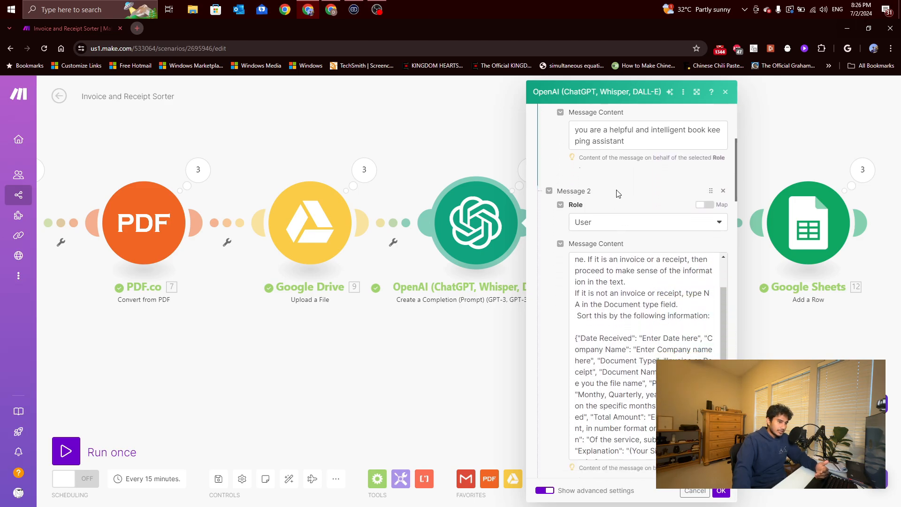
pyautogui.click(724, 297)
pyautogui.scroll(1, 636, 266)
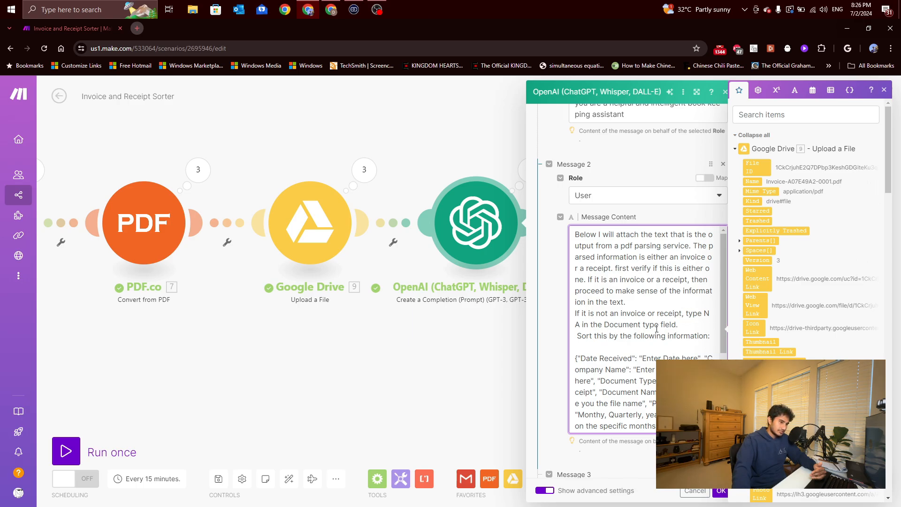
pyautogui.scroll(-3, 722, 299)
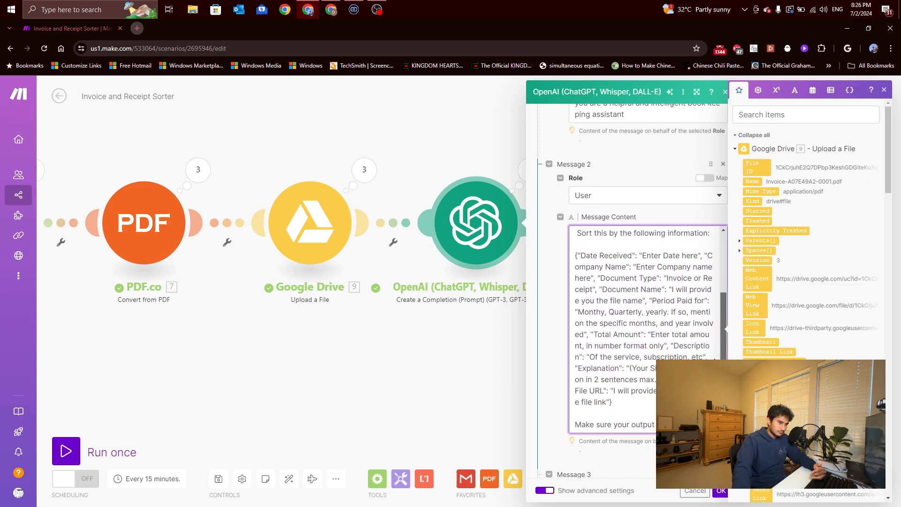
pyautogui.scroll(-1, 576, 357)
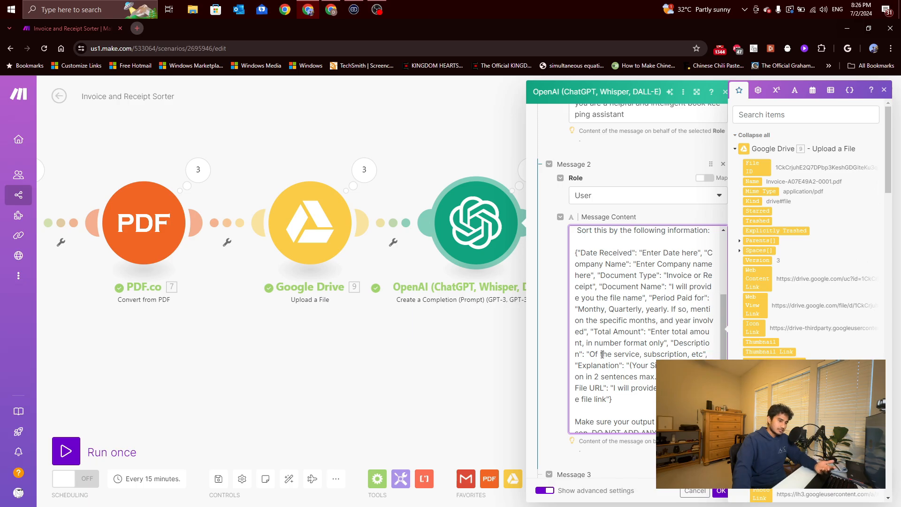
pyautogui.moveTo(577, 393); pyautogui.dragTo(646, 425)
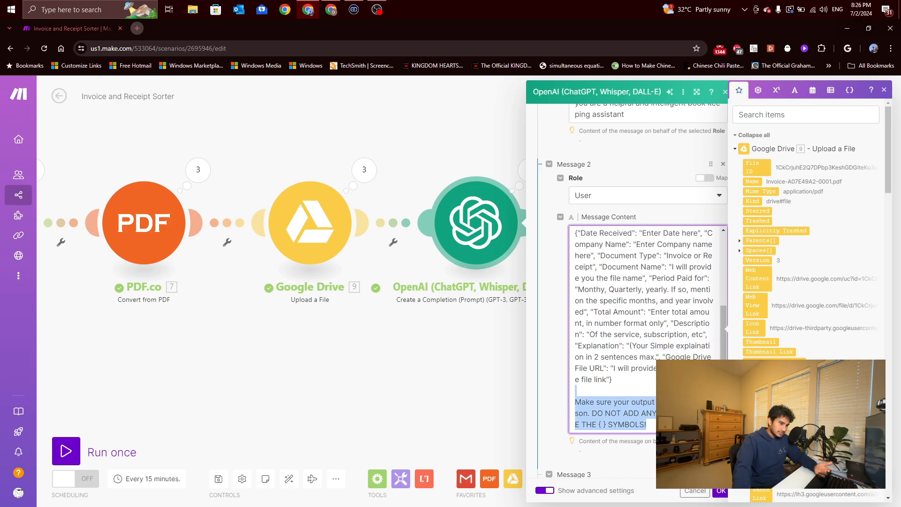
pyautogui.click(643, 413)
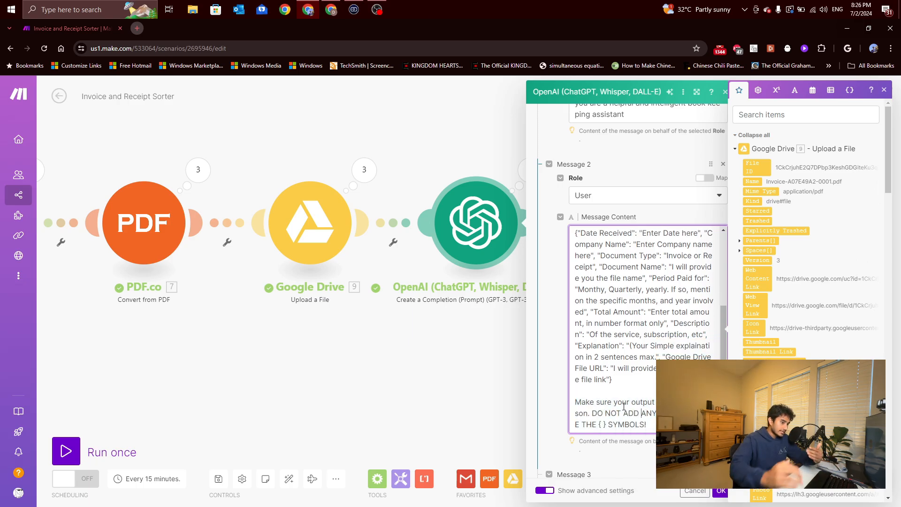
# Examine the JSON fields requested in Message 2, from Date Received and Document Name through Period Paid for, Total Amount and Google Drive File URL.
pyautogui.scroll(2, 610, 291)
pyautogui.scroll(-2, 609, 283)
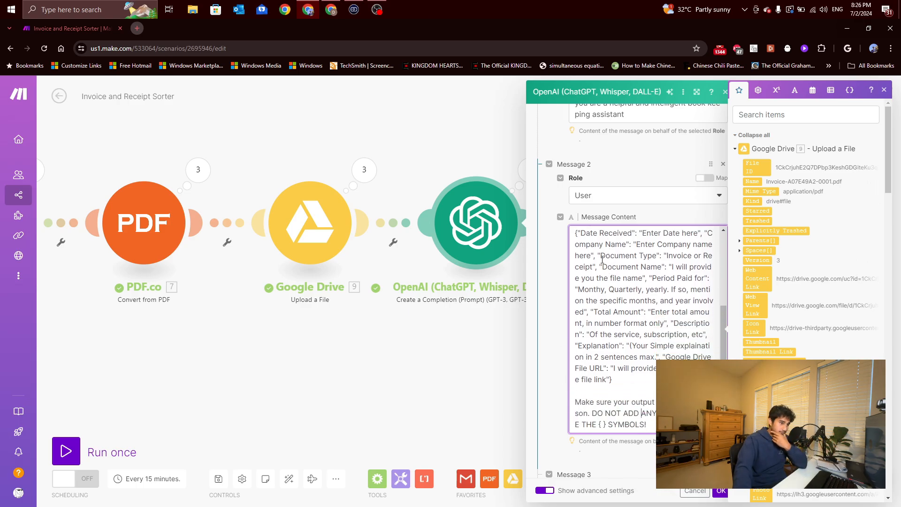
pyautogui.scroll(2, 609, 236)
pyautogui.scroll(-2, 610, 239)
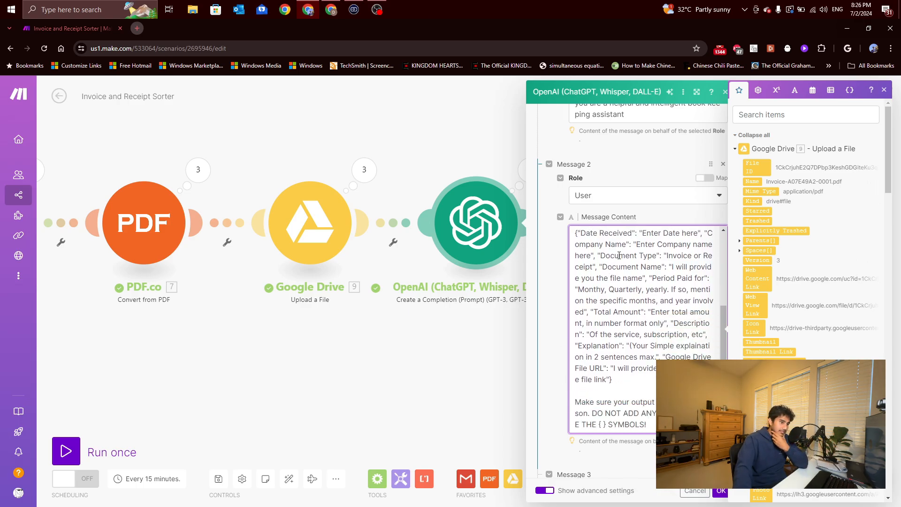
pyautogui.scroll(2, 611, 241)
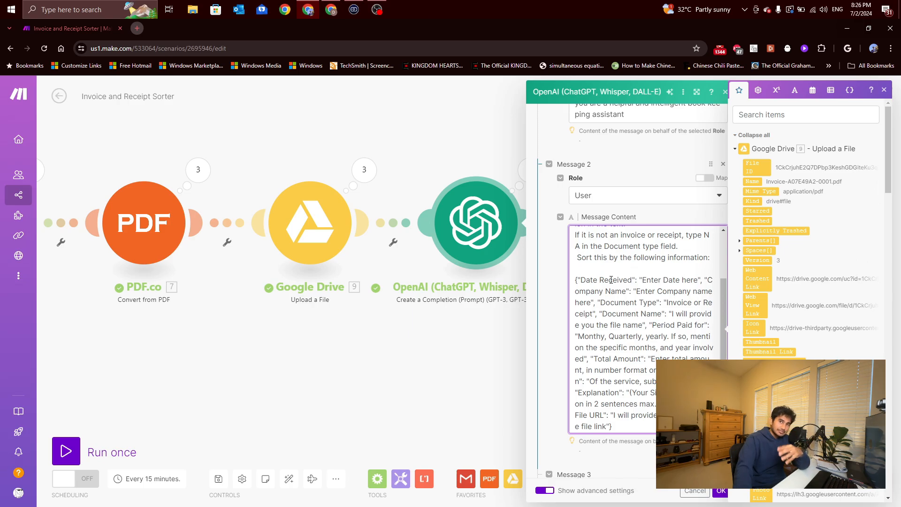
pyautogui.moveTo(583, 280); pyautogui.dragTo(658, 313)
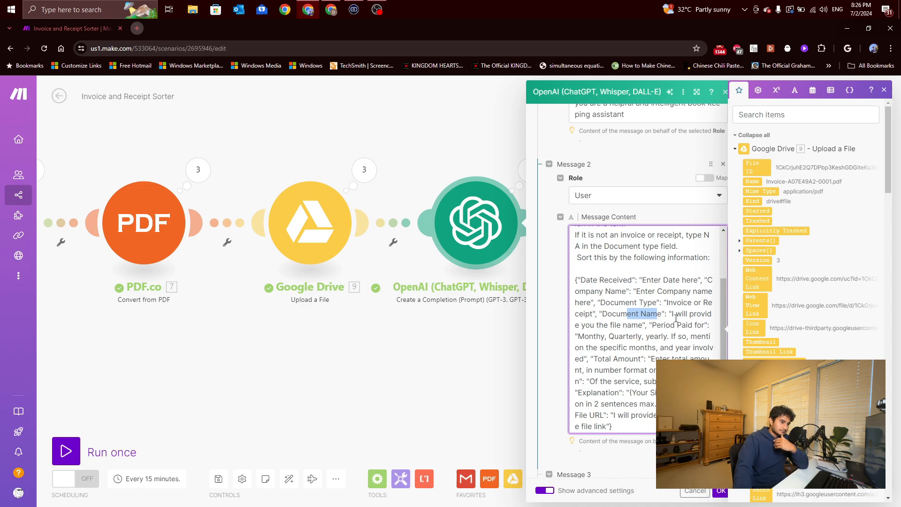
pyautogui.moveTo(653, 325); pyautogui.dragTo(682, 323)
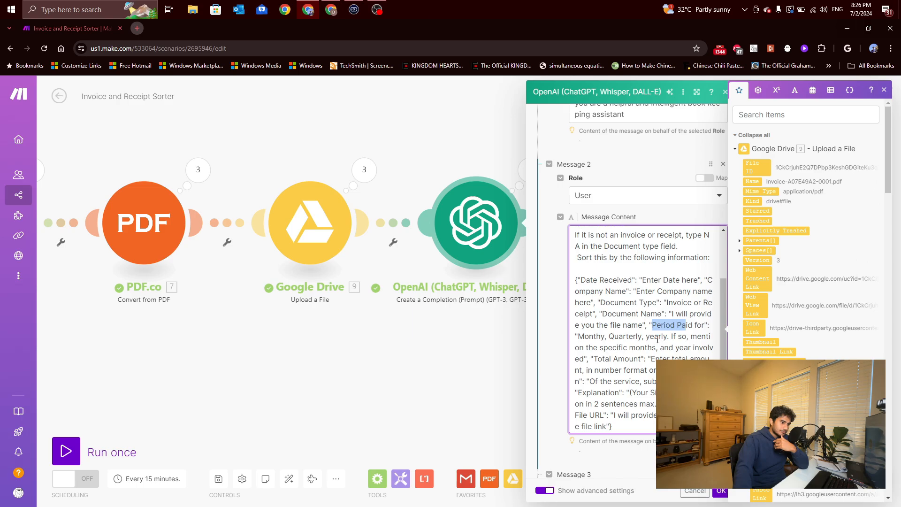
pyautogui.moveTo(602, 359); pyautogui.dragTo(656, 370)
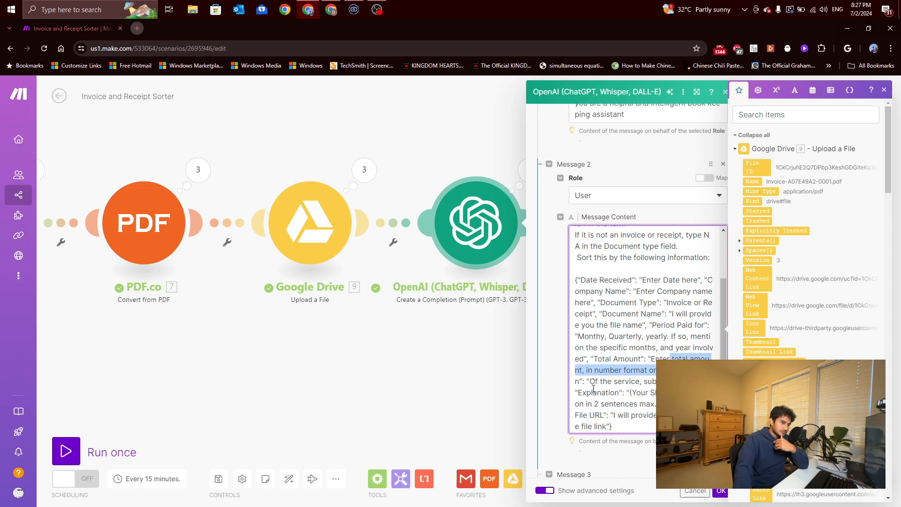
pyautogui.moveTo(576, 392); pyautogui.dragTo(657, 414)
pyautogui.click(608, 415)
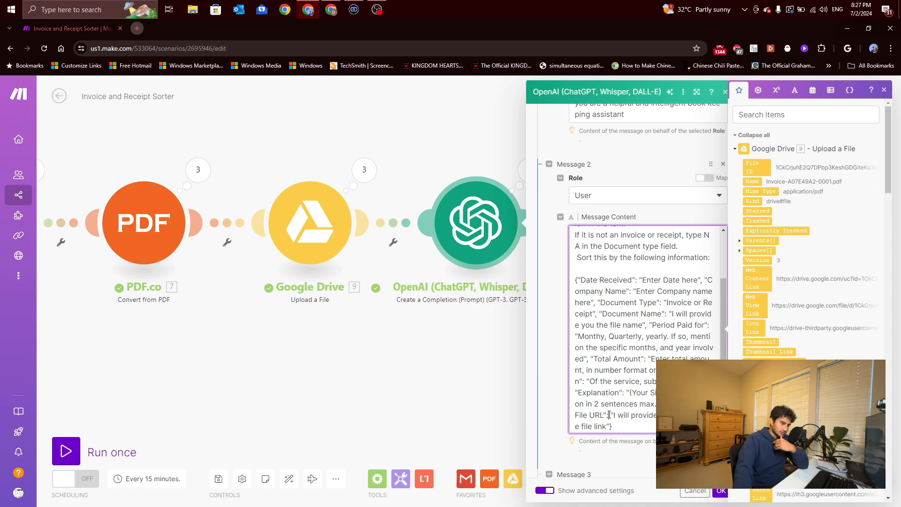
pyautogui.scroll(-2, 644, 427)
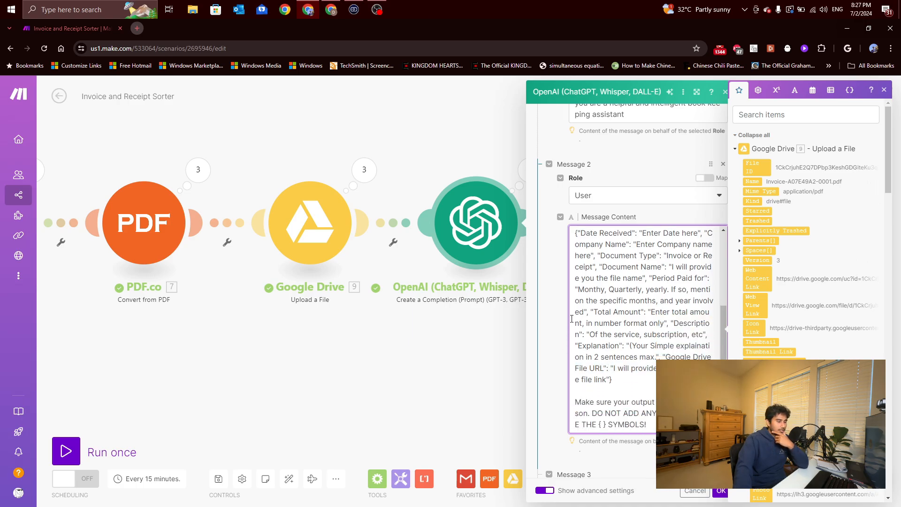
pyautogui.click(568, 291)
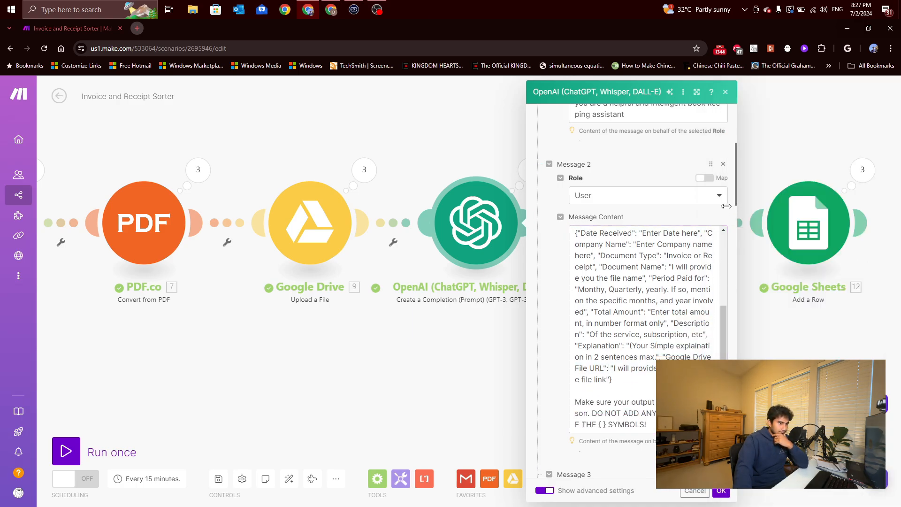
# Review the example user input in Message 3, the example assistant JSON in Message 4, and the mapped values in Message 5.
pyautogui.scroll(-4, 732, 205)
pyautogui.scroll(-4, 610, 201)
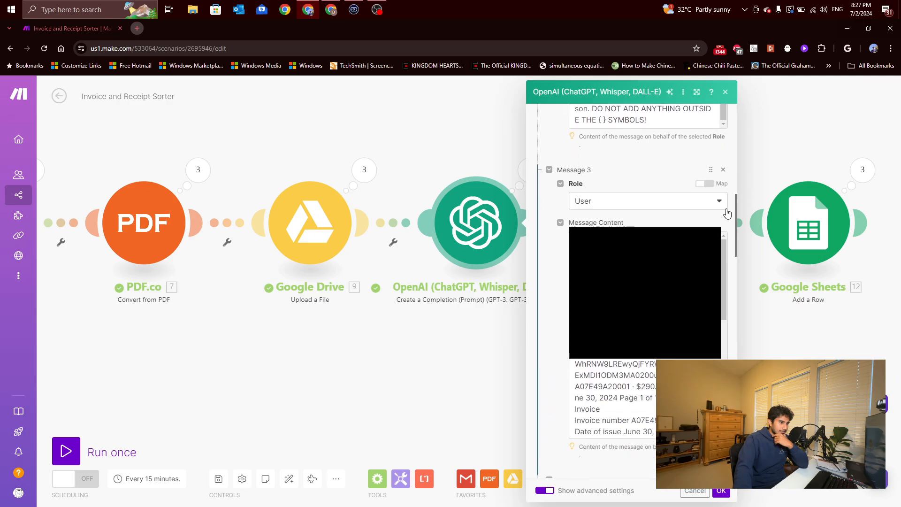
pyautogui.scroll(2, 589, 198)
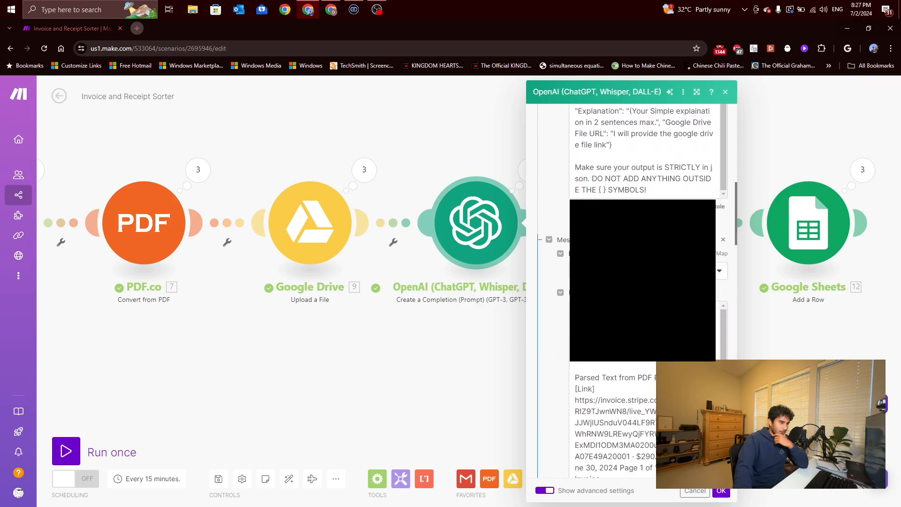
pyautogui.scroll(-10, 568, 235)
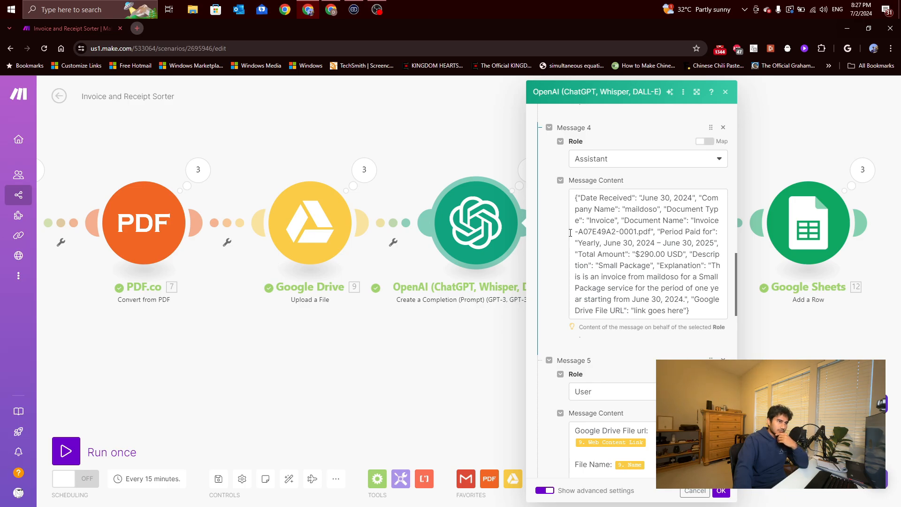
pyautogui.scroll(2, 567, 231)
pyautogui.scroll(-3, 567, 231)
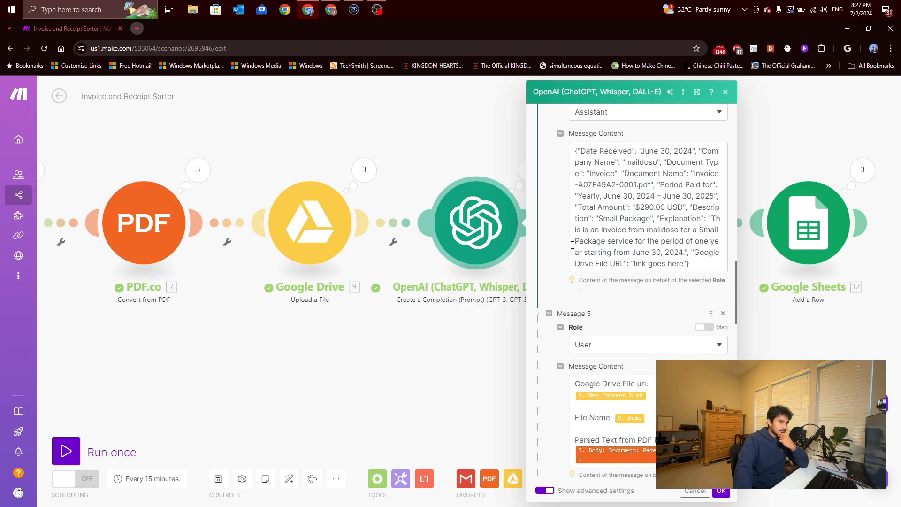
pyautogui.scroll(-3, 572, 245)
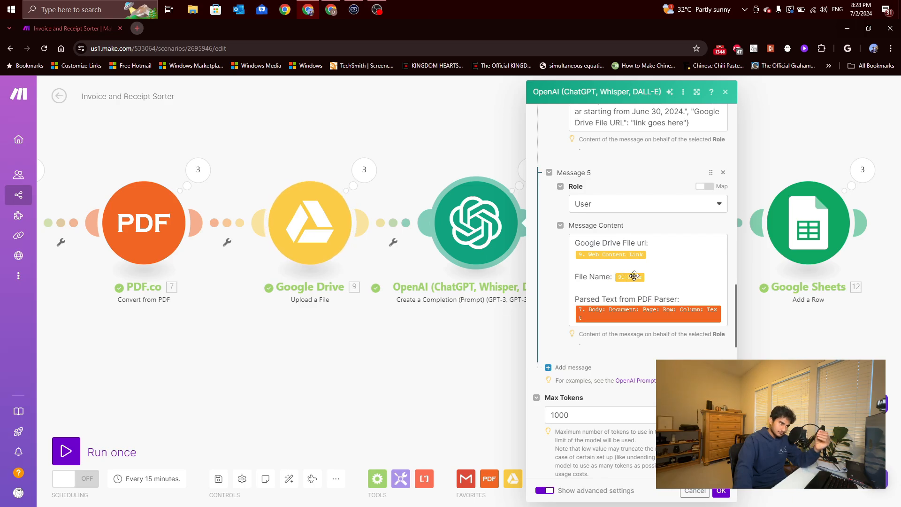
# View the Google Drive upload module's run operations, and return to Message 5 in the OpenAI module's settings.
pyautogui.click(364, 170)
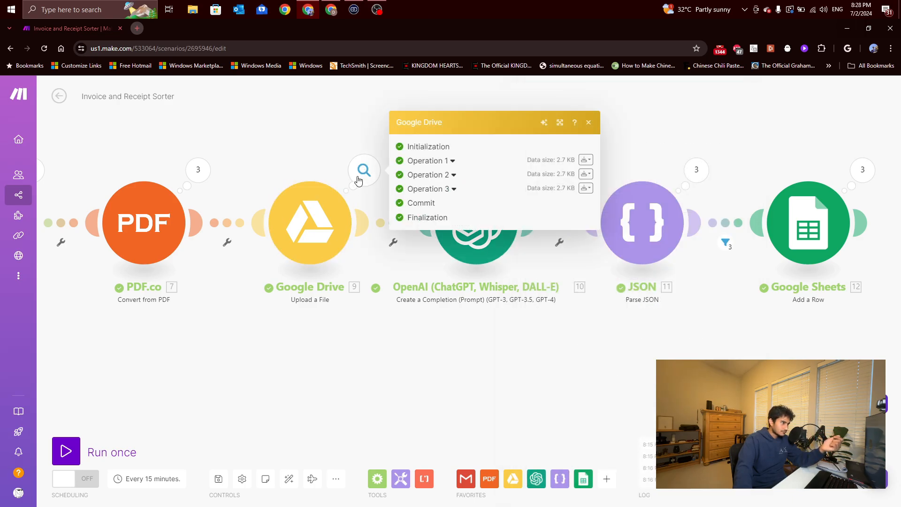
pyautogui.click(466, 252)
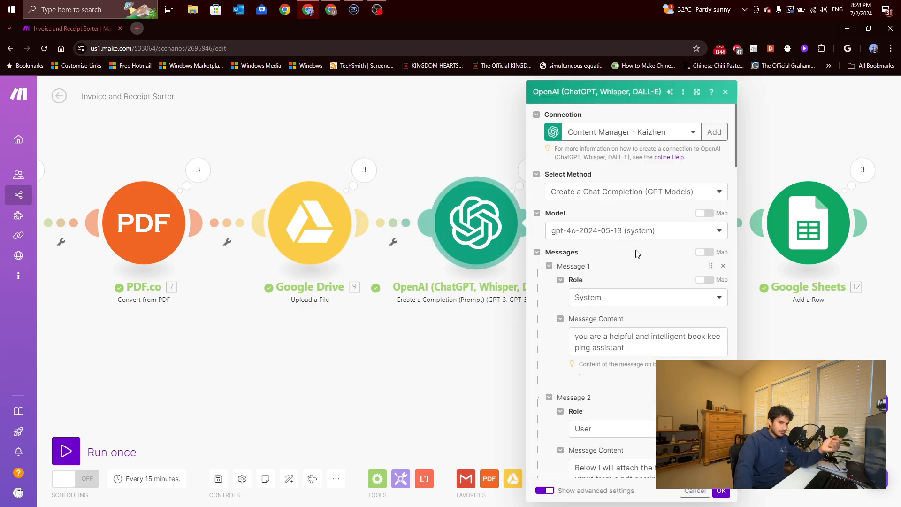
pyautogui.scroll(-15, 577, 326)
pyautogui.scroll(12, 576, 326)
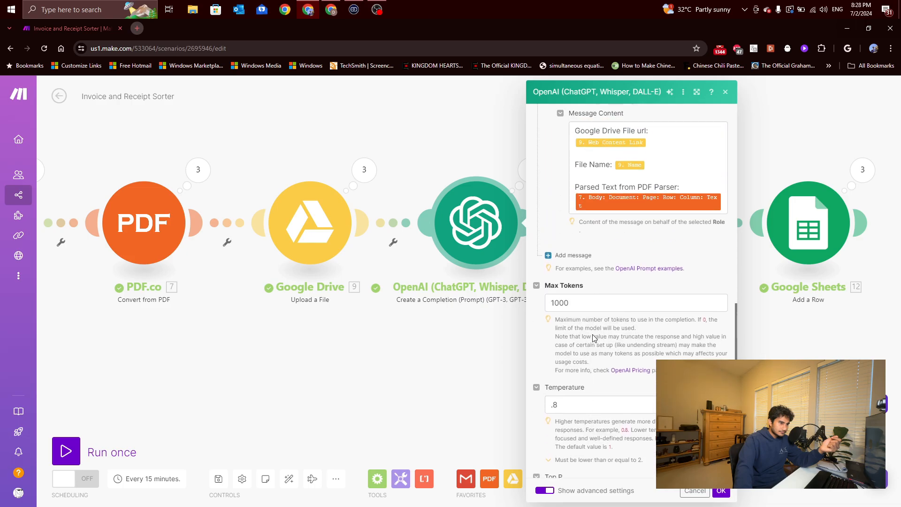
# Examine the Google Drive upload items available for Message 5, including Name and Web Content Link.
pyautogui.click(666, 255)
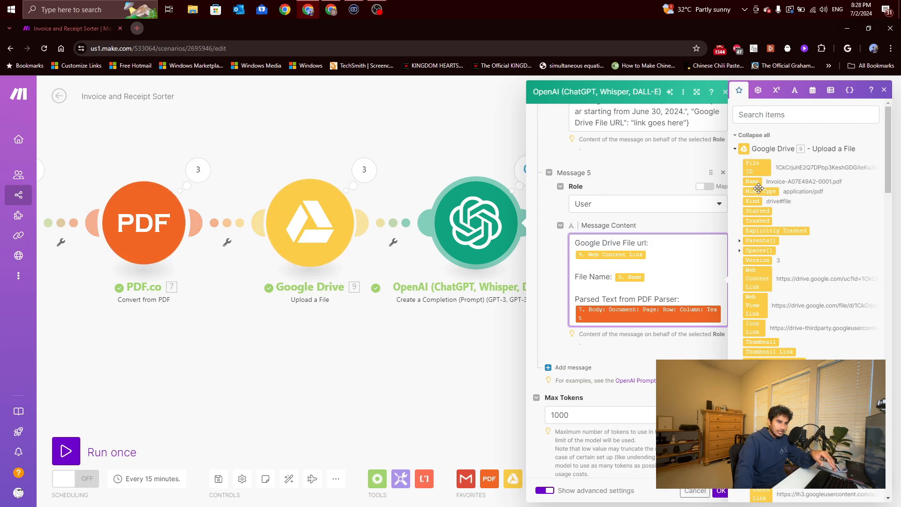
pyautogui.scroll(-1, 763, 229)
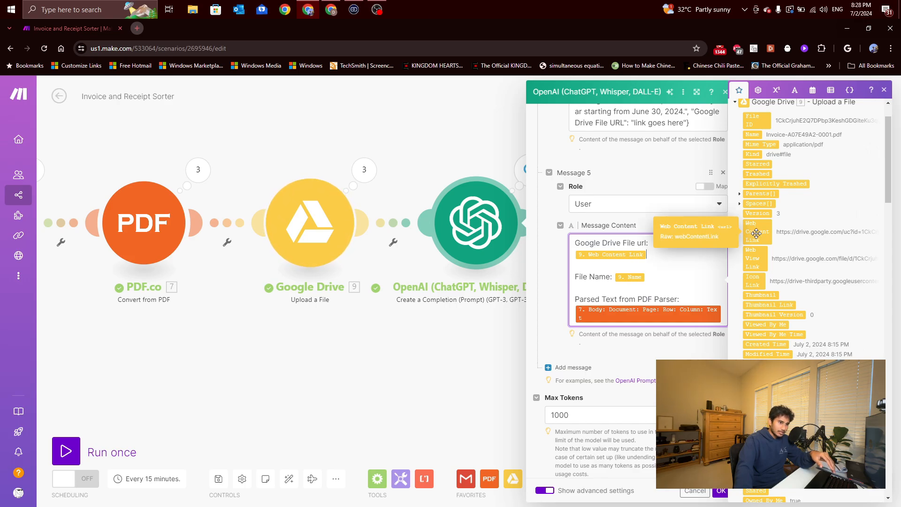
pyautogui.scroll(2, 765, 197)
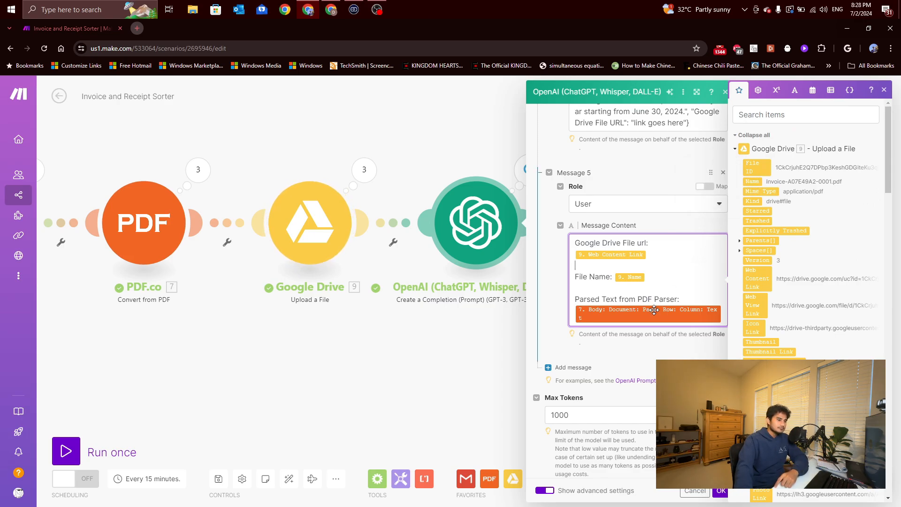
# Expand the PDF.co output through Body, Document, Page, Row and Column to locate the Text item mapped in Message 5.
pyautogui.click(682, 297)
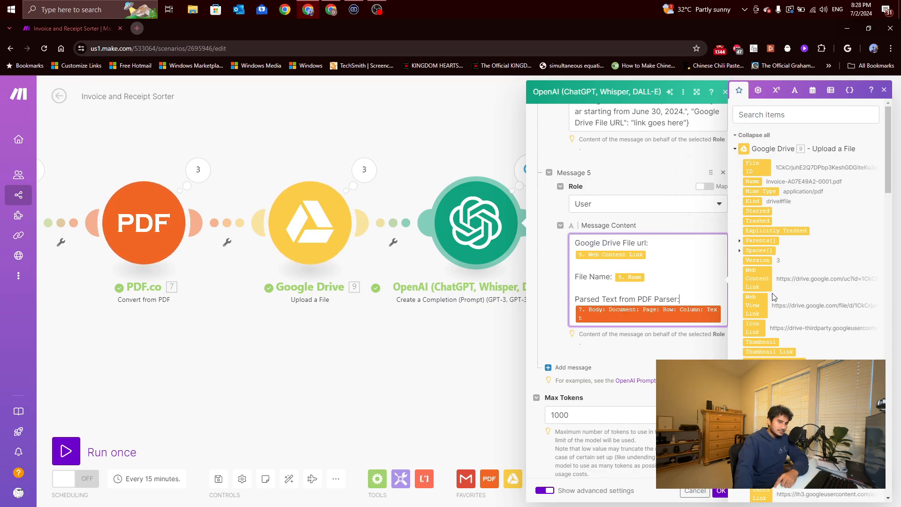
pyautogui.scroll(-15, 805, 297)
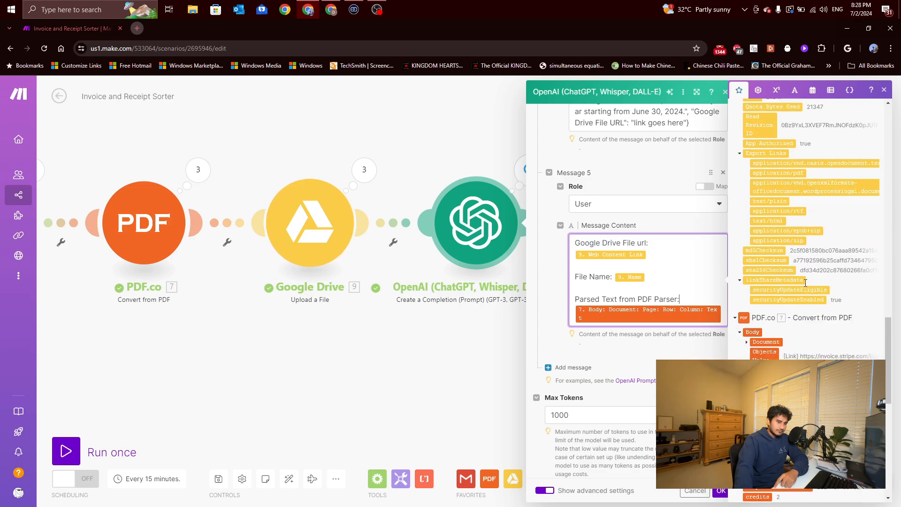
pyautogui.scroll(3, 802, 281)
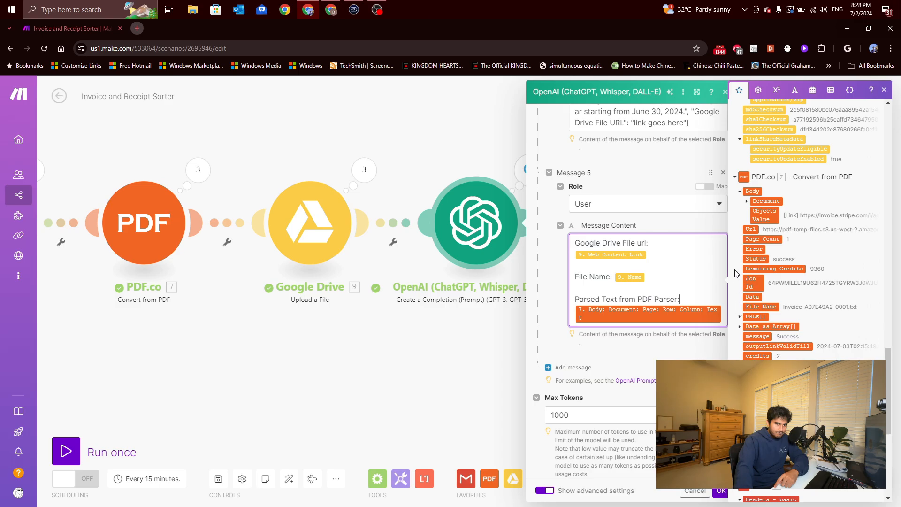
pyautogui.click(746, 201)
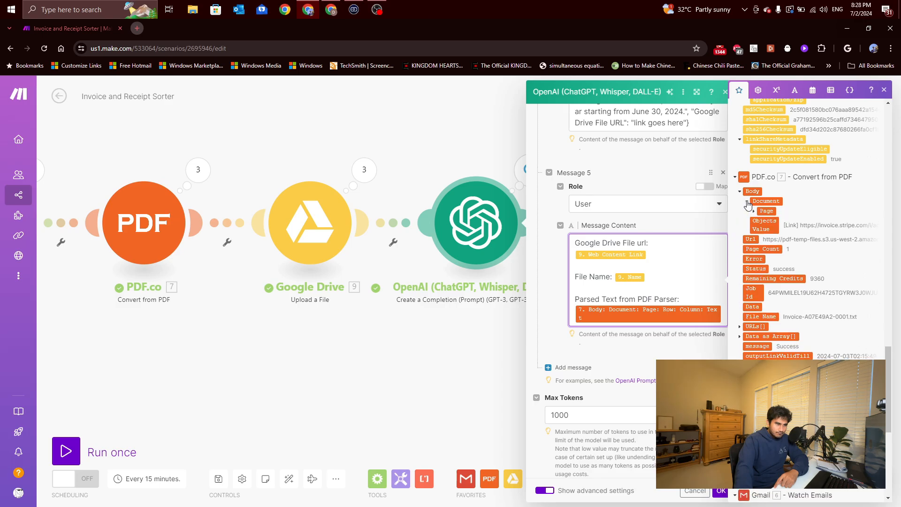
pyautogui.click(754, 211)
pyautogui.click(760, 221)
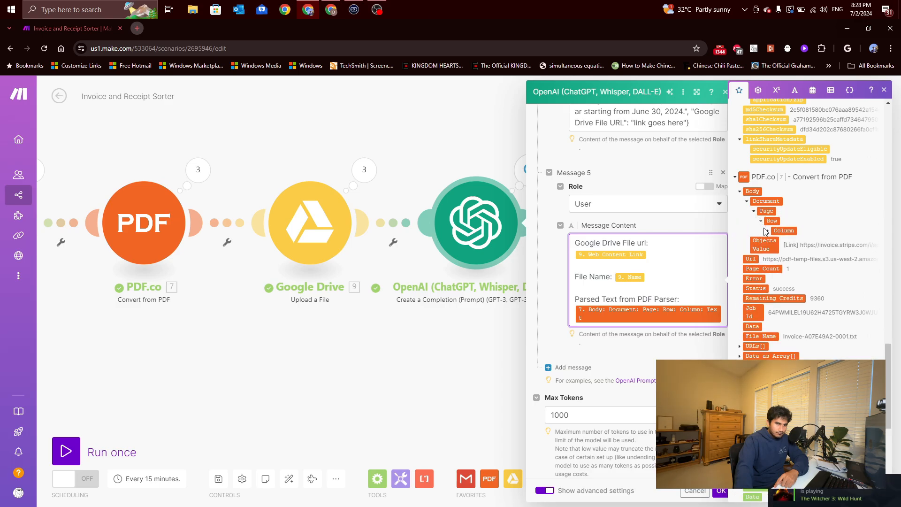
pyautogui.click(768, 231)
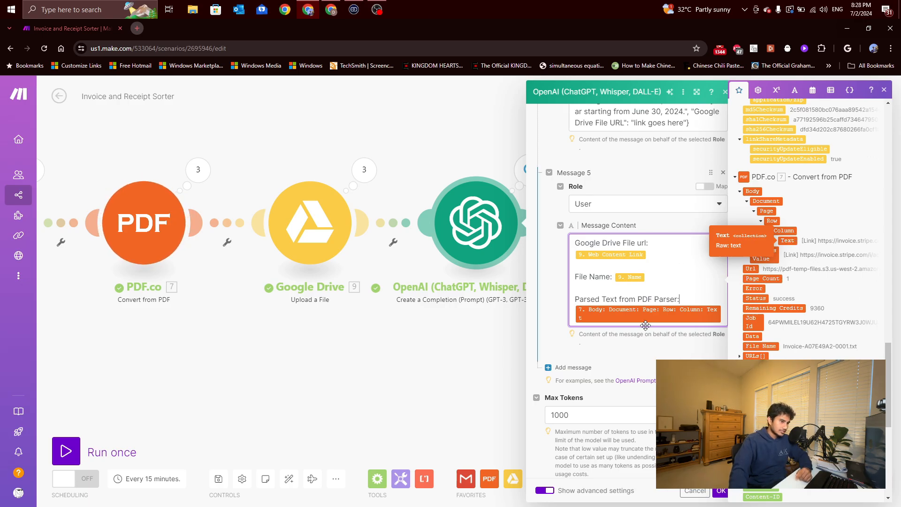
# Review the OpenAI module's Max Tokens, Temperature and Top P settings, and close its settings.
pyautogui.click(644, 350)
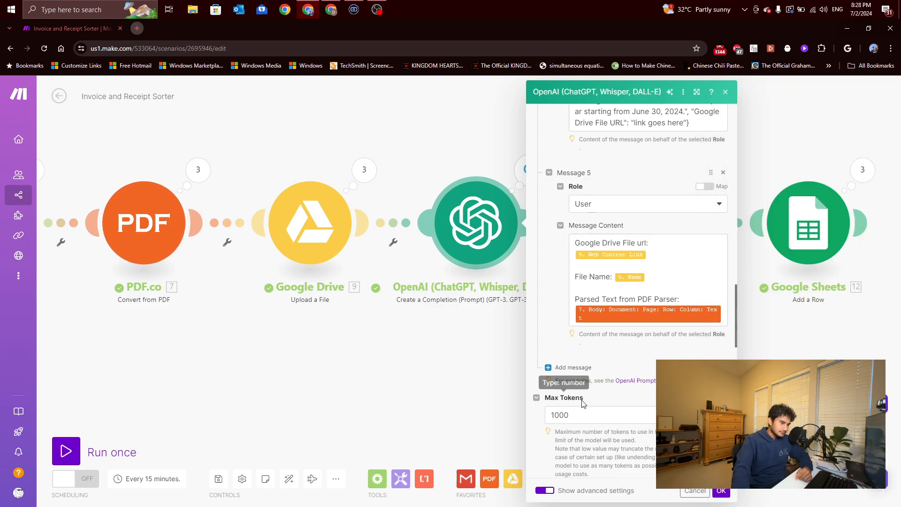
pyautogui.scroll(-4, 559, 357)
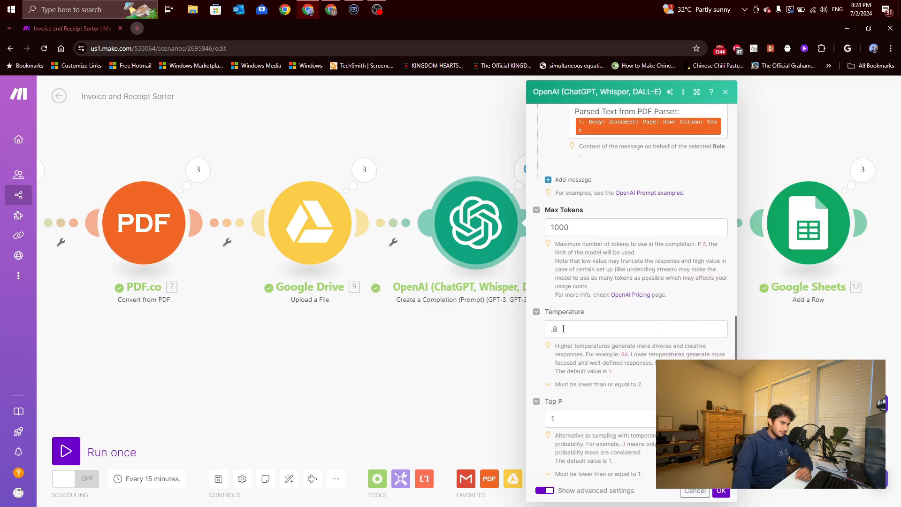
pyautogui.click(721, 491)
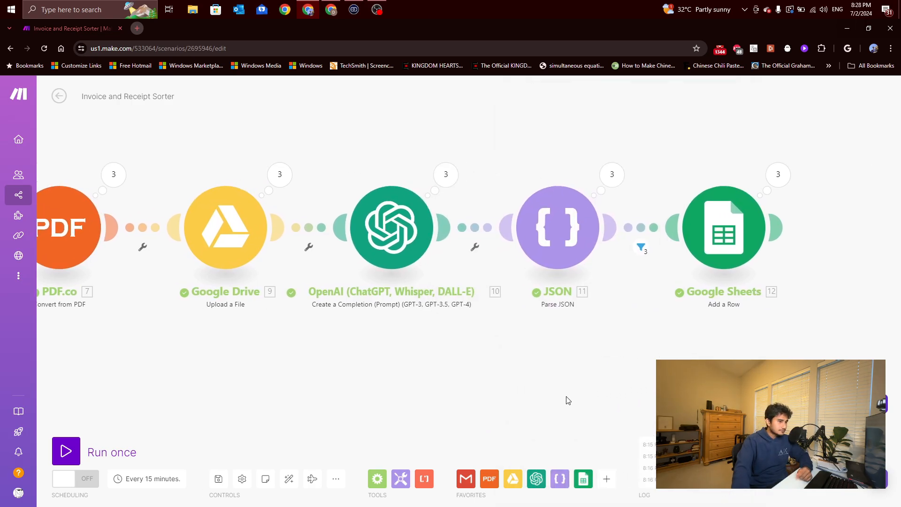
# View the JSON module's JSON string mapping, and inspect the full Result text output by Operation 3 of the OpenAI module.
pyautogui.click(564, 229)
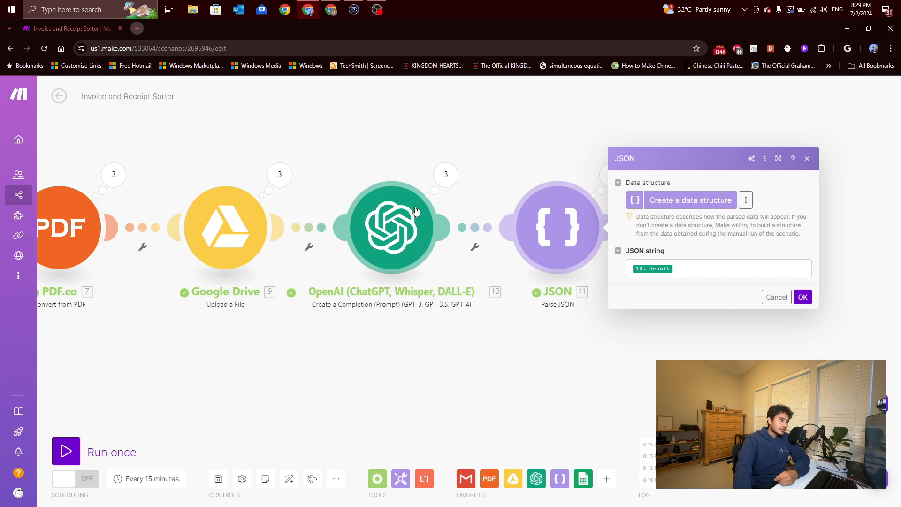
pyautogui.click(448, 173)
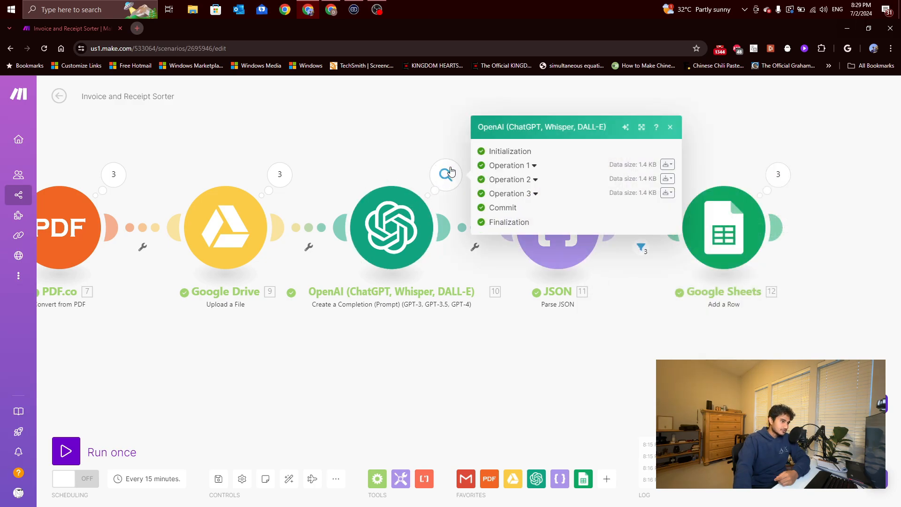
pyautogui.click(500, 196)
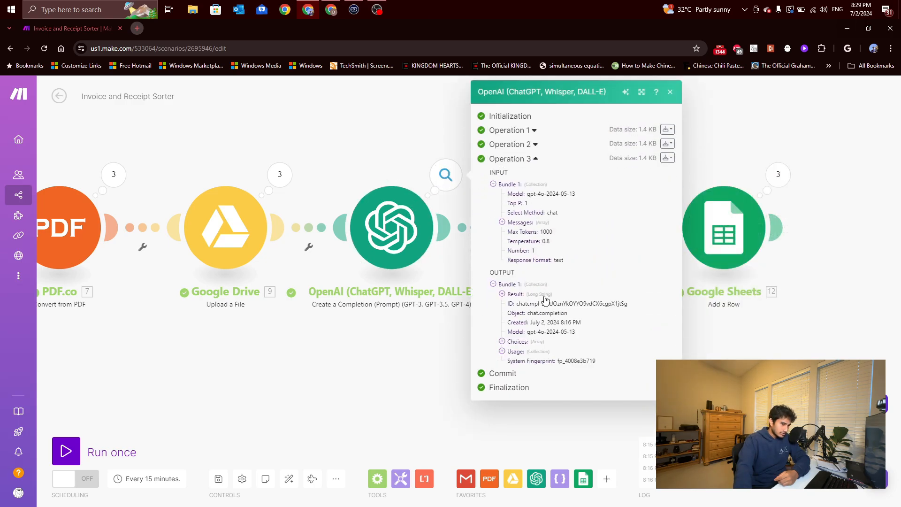
pyautogui.click(502, 294)
pyautogui.scroll(-1, 534, 318)
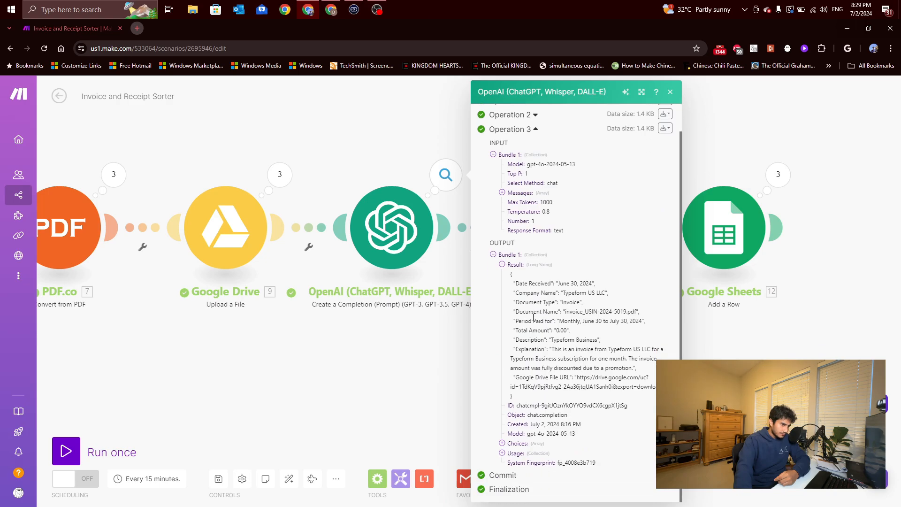
pyautogui.moveTo(509, 276); pyautogui.dragTo(530, 399)
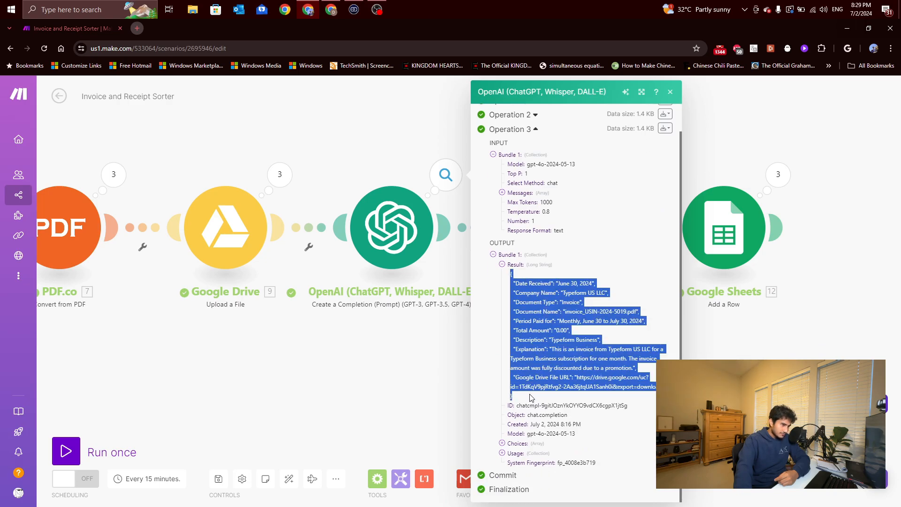
pyautogui.moveTo(510, 274); pyautogui.dragTo(526, 405)
pyautogui.click(381, 369)
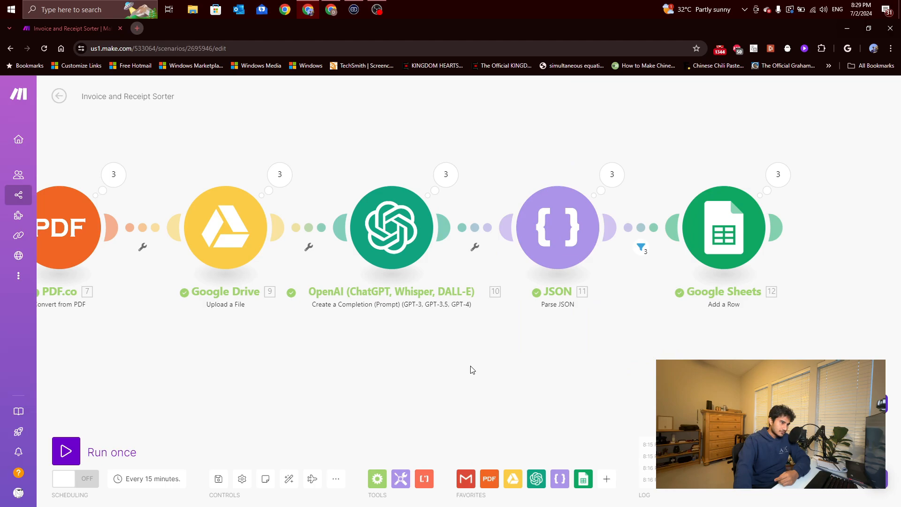
# Locate Parse JSON among the available JSON modules, and view the settings of the scenario's existing Parse JSON module.
pyautogui.click(549, 237)
pyautogui.click(556, 359)
pyautogui.click(560, 479)
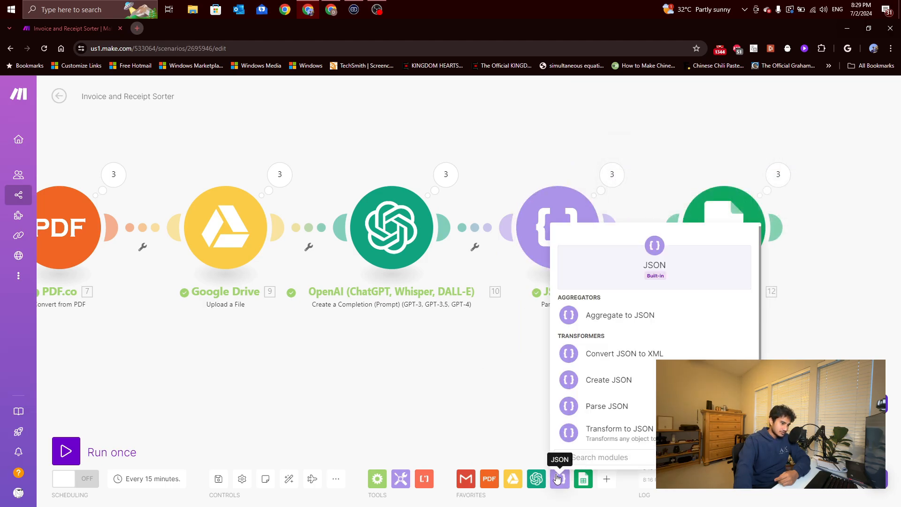
pyautogui.click(600, 406)
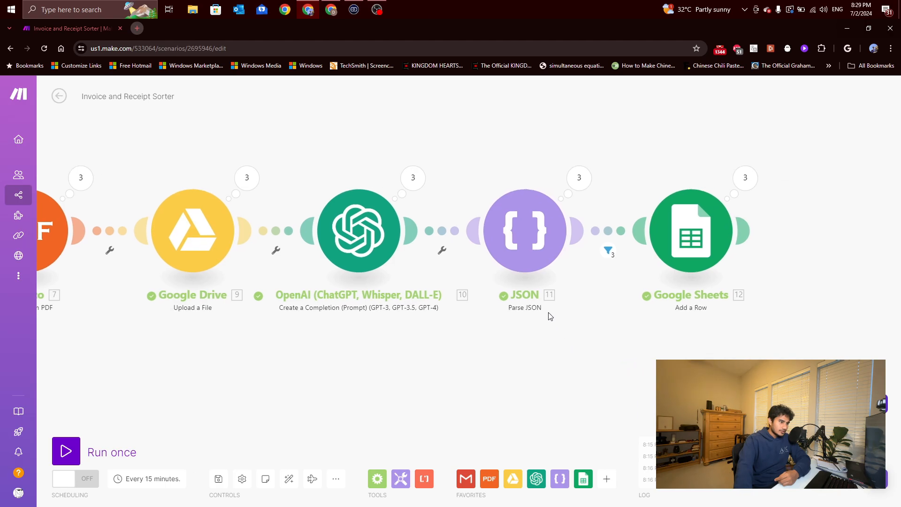
pyautogui.click(529, 240)
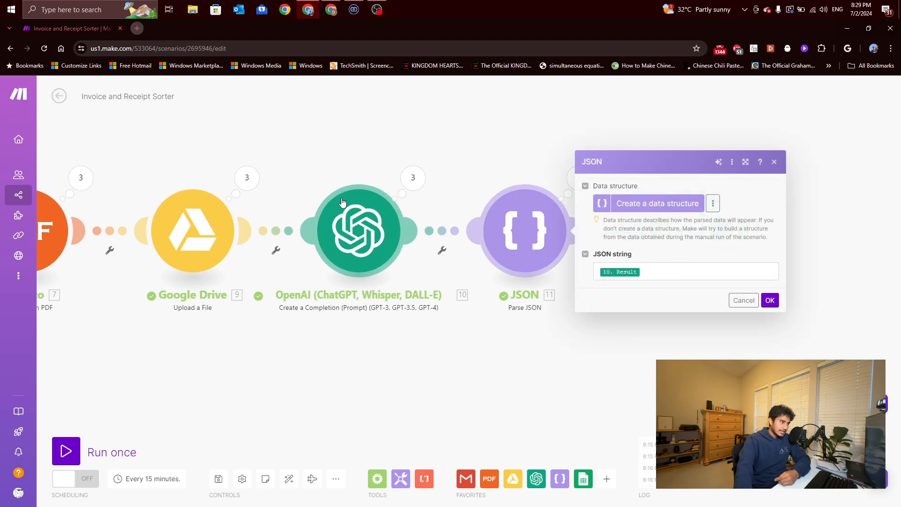
# Examine the separate fields output by Operation 3 of the Parse JSON module, from Date Received to Google Drive File URL.
pyautogui.click(500, 108)
pyautogui.click(574, 174)
pyautogui.click(643, 198)
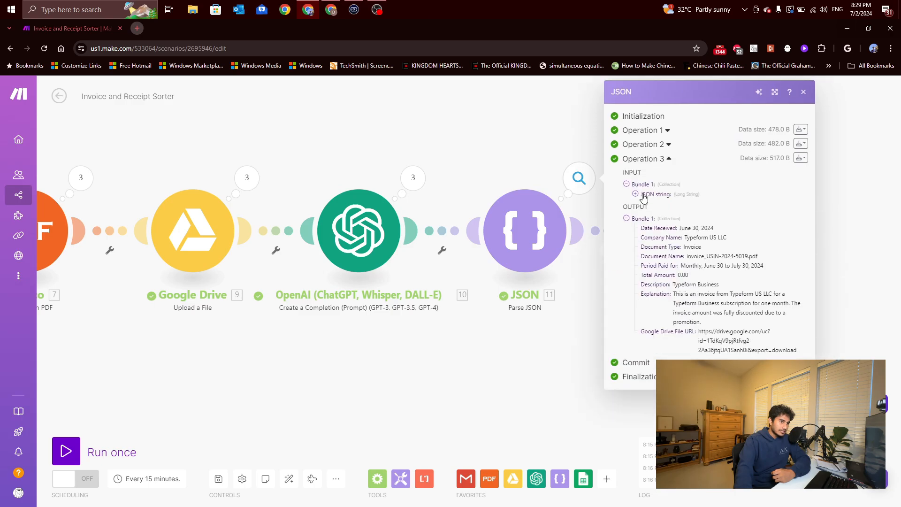
pyautogui.moveTo(651, 228); pyautogui.dragTo(683, 266)
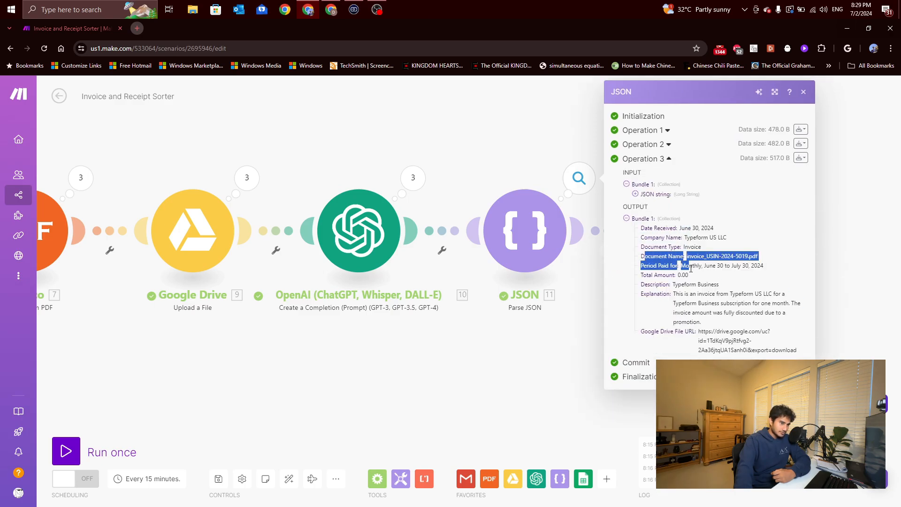
pyautogui.moveTo(640, 298); pyautogui.dragTo(704, 312)
pyautogui.click(670, 341)
pyautogui.click(561, 352)
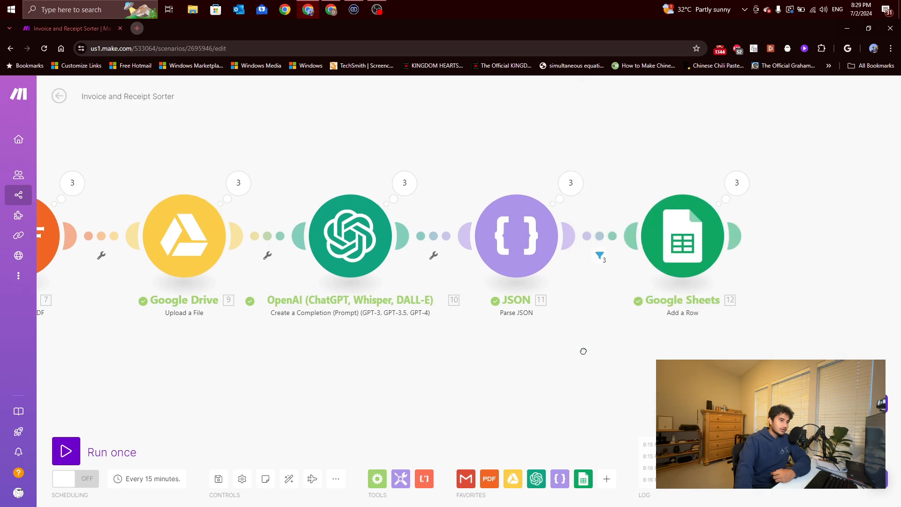
# Review how the Parse JSON fields are mapped to the column values in the Google Sheets Add a Row module.
pyautogui.click(661, 248)
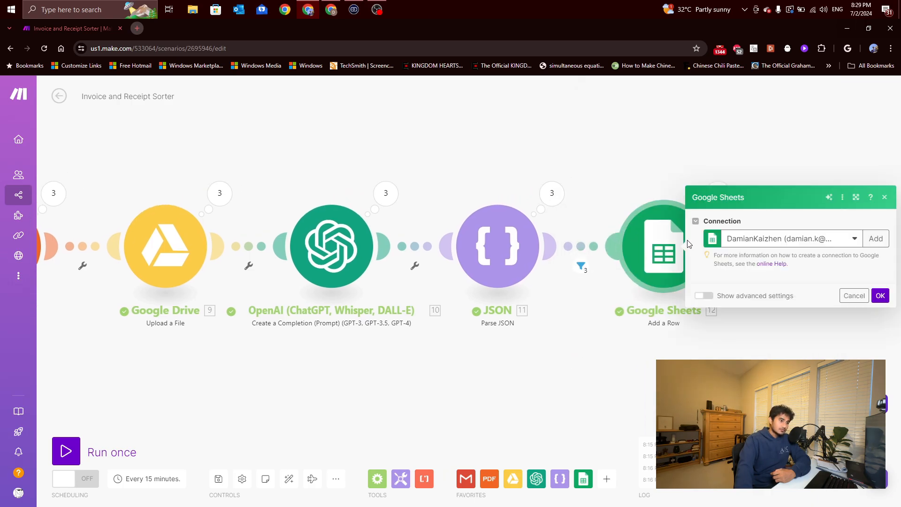
pyautogui.scroll(-5, 788, 260)
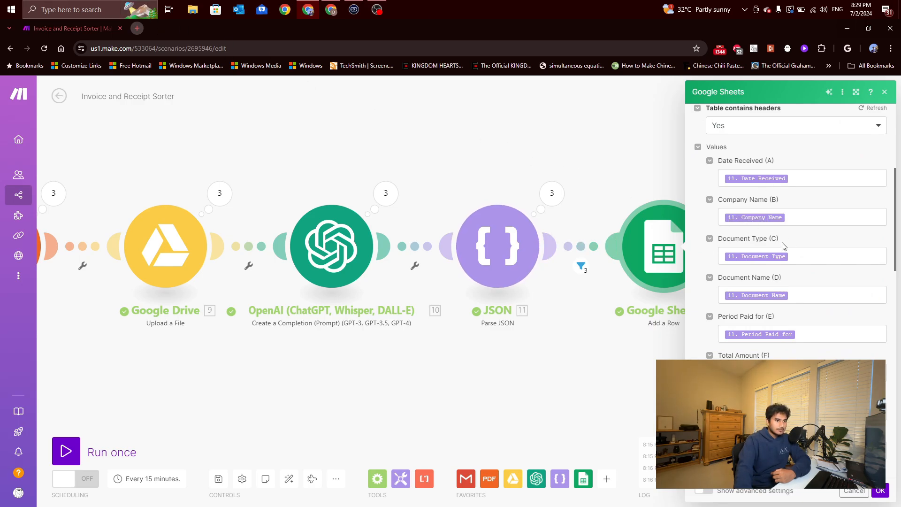
pyautogui.click(800, 177)
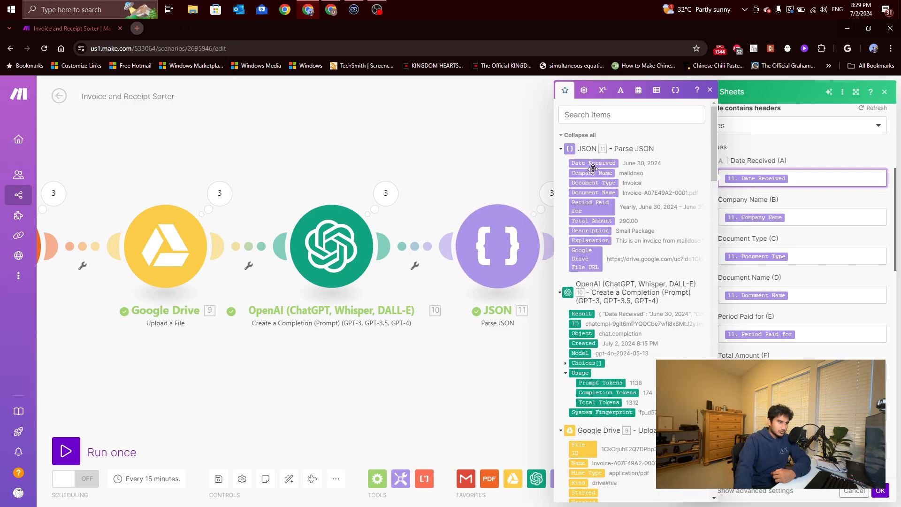
pyautogui.scroll(-2, 798, 247)
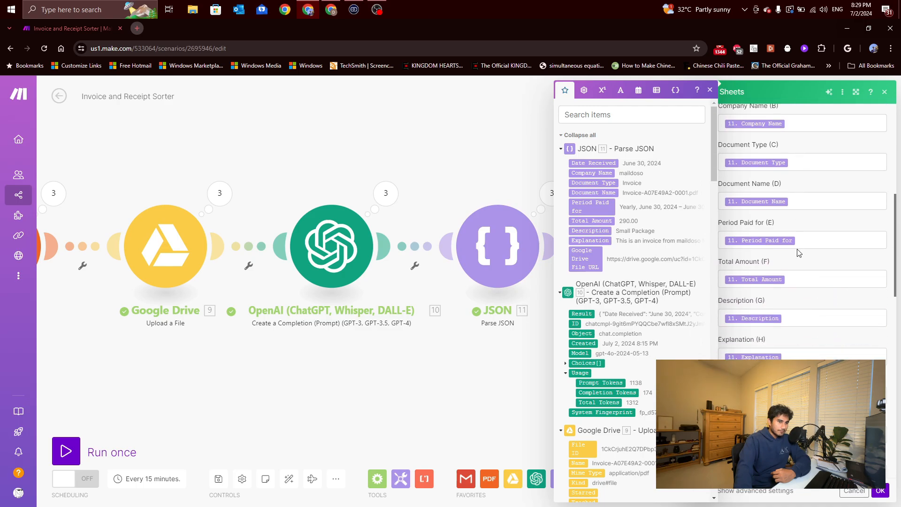
pyautogui.click(777, 374)
pyautogui.scroll(2, 774, 337)
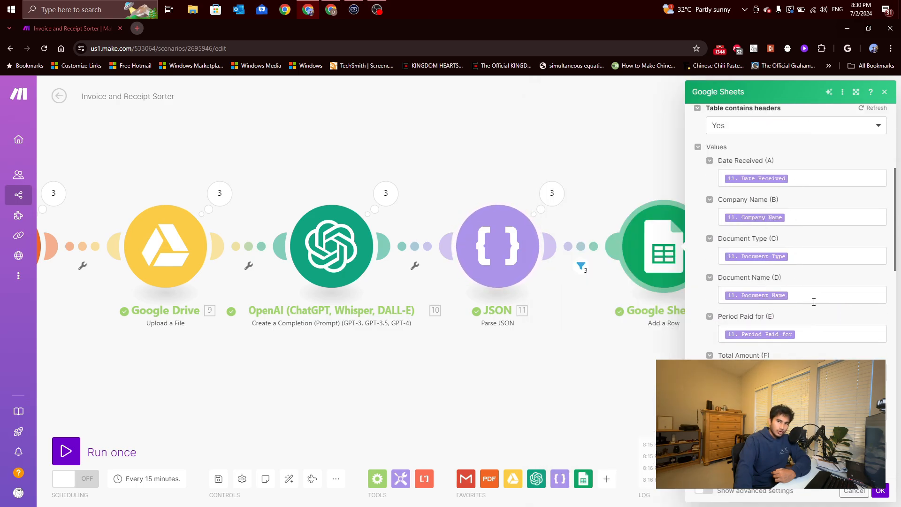
# Switch to the 0Invoices and Reciepts spreadsheet, check the first invoice's document name, period and total amount, and return to Make.
pyautogui.click(331, 10)
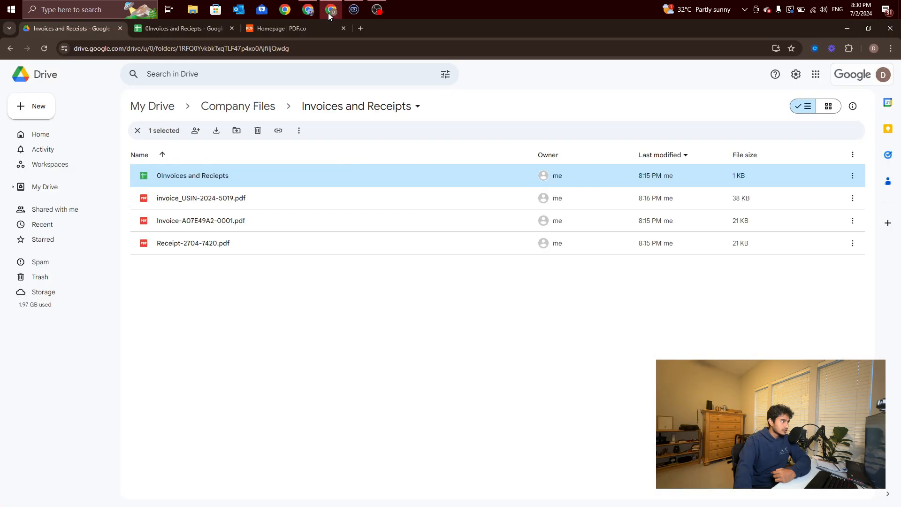
pyautogui.click(169, 28)
pyautogui.click(216, 164)
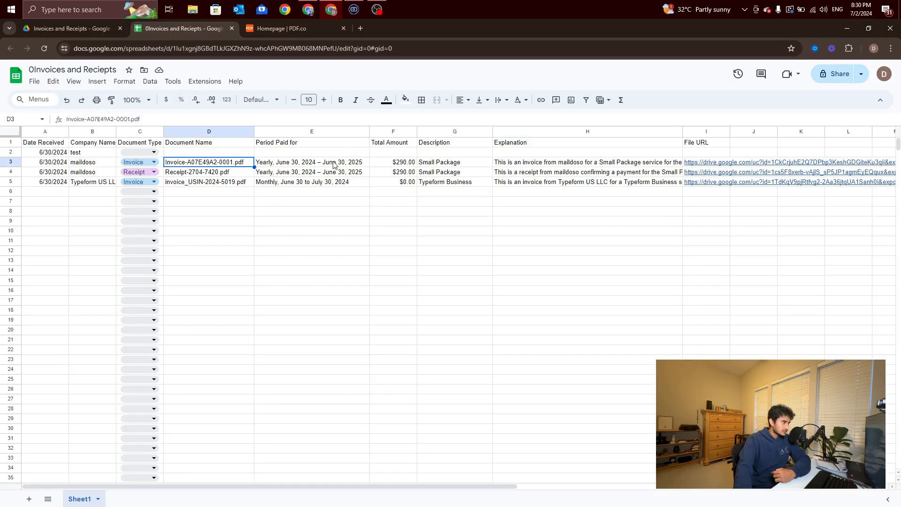
pyautogui.click(336, 164)
pyautogui.click(393, 165)
pyautogui.click(330, 13)
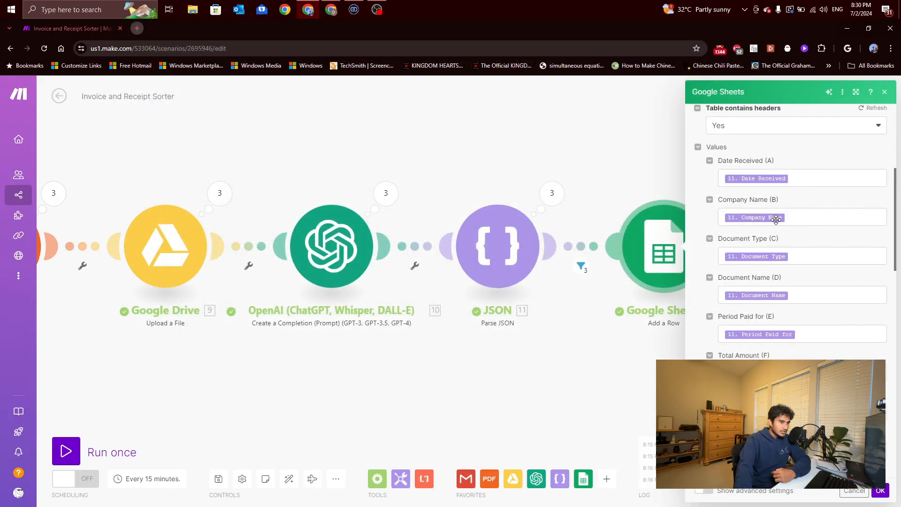
# Review the Google Sheets module's connection, method, drive, spreadsheet and sheet settings, and close the module.
pyautogui.scroll(5, 774, 221)
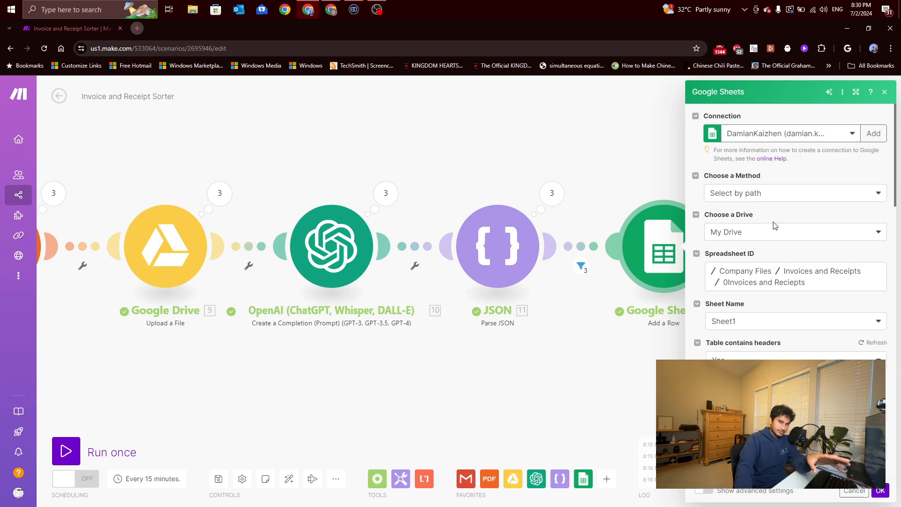
pyautogui.click(590, 352)
pyautogui.scroll(-1, 625, 348)
pyautogui.scroll(1, 625, 349)
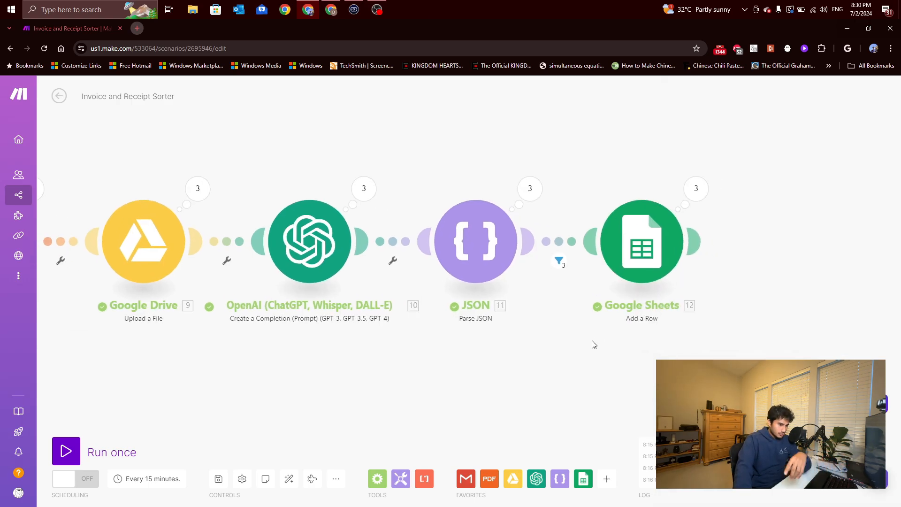
# Look through the available Google Sheets modules to find the Add a Row action.
pyautogui.click(583, 478)
pyautogui.scroll(-1, 632, 379)
pyautogui.scroll(-3, 632, 379)
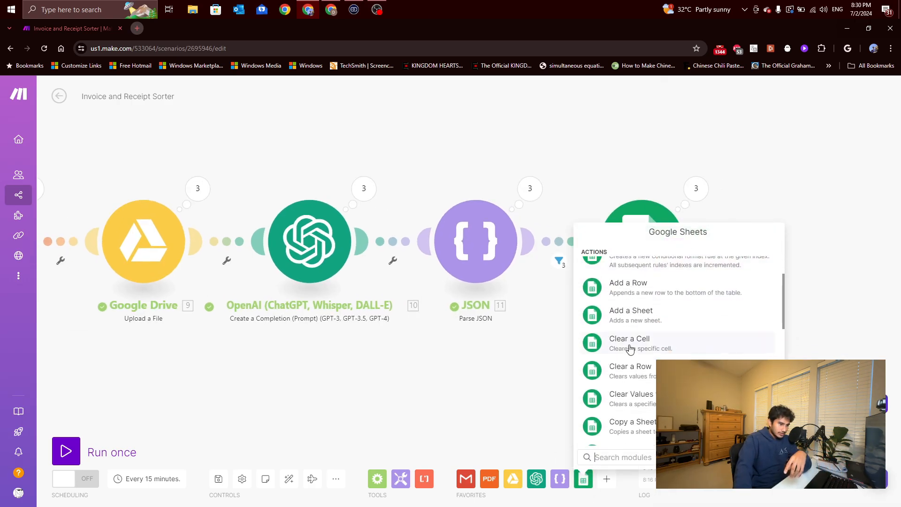
pyautogui.click(637, 283)
pyautogui.click(605, 395)
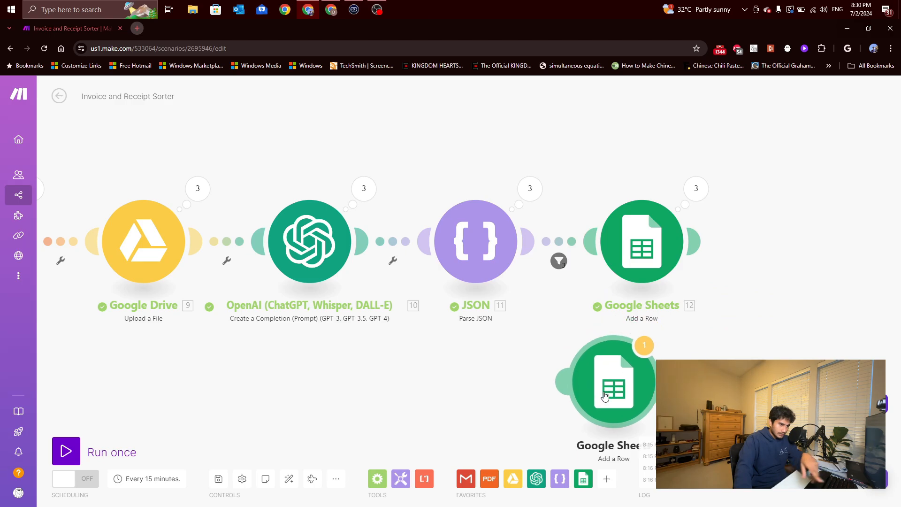
pyautogui.moveTo(637, 409); pyautogui.dragTo(576, 379)
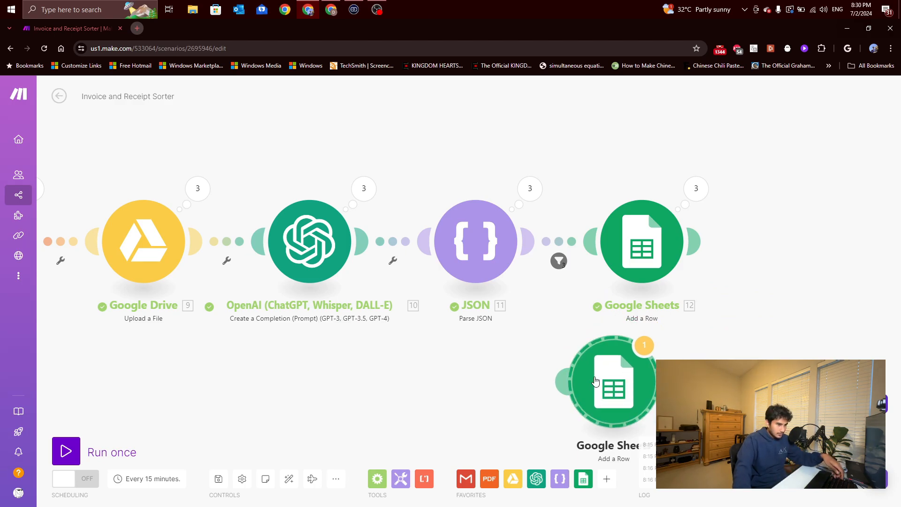
pyautogui.press('Delete')
# Review the existing Google Sheets Add a Row module's connection, method, drive, spreadsheet path, sheet name and header settings.
pyautogui.click(631, 264)
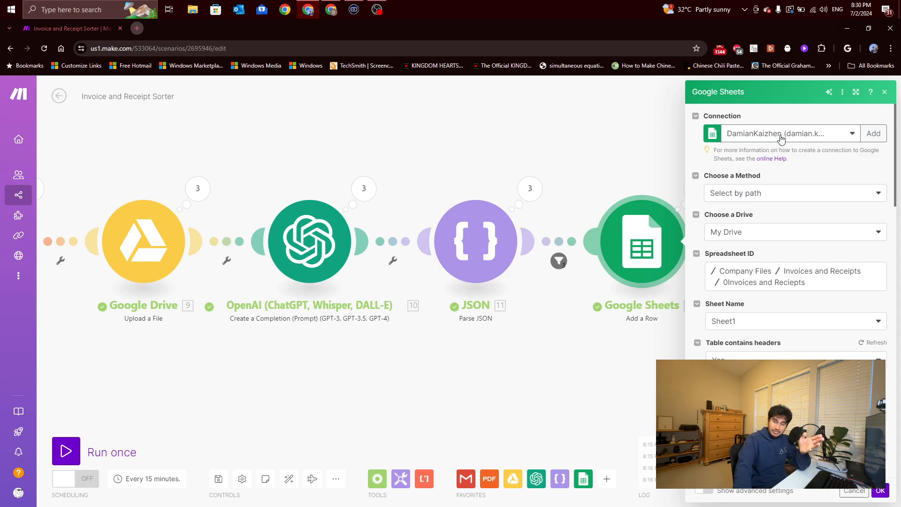
pyautogui.scroll(-1, 770, 166)
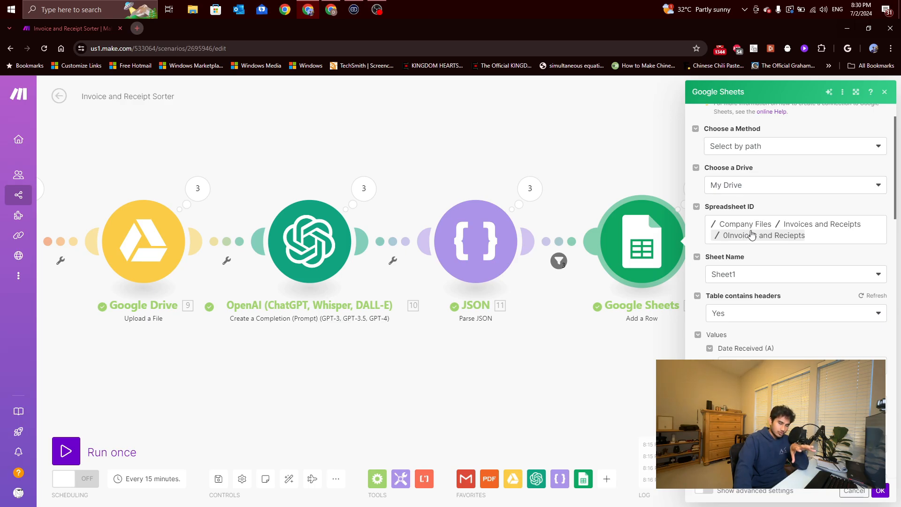
pyautogui.scroll(-2, 752, 248)
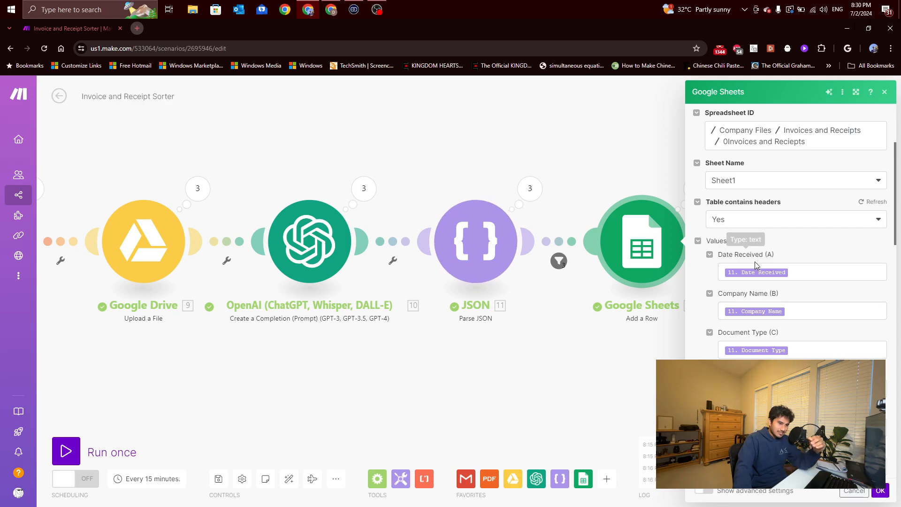
pyautogui.scroll(-1, 755, 265)
# Go through the Parse JSON fields mapped to the sheet columns from Date Received to Total Amount, and close the module.
pyautogui.click(798, 228)
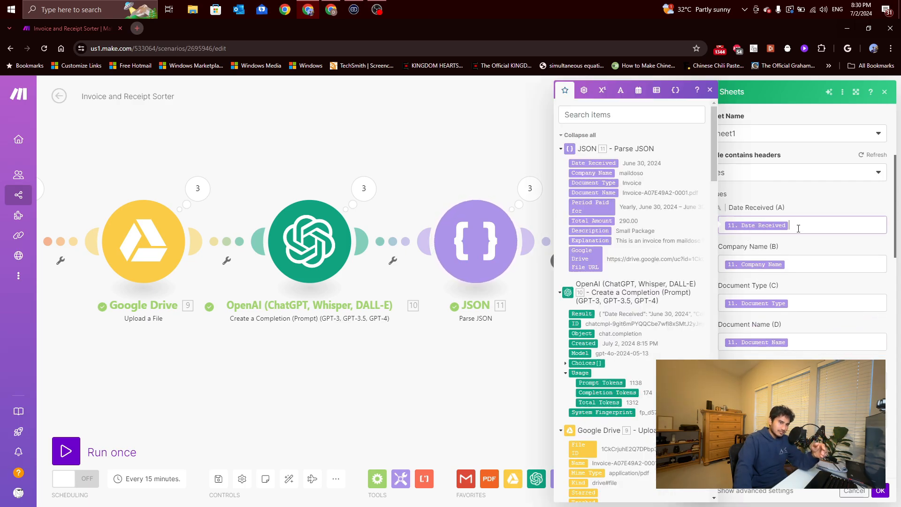
pyautogui.press('Tab')
pyautogui.press('Tab')
pyautogui.press('Tab')
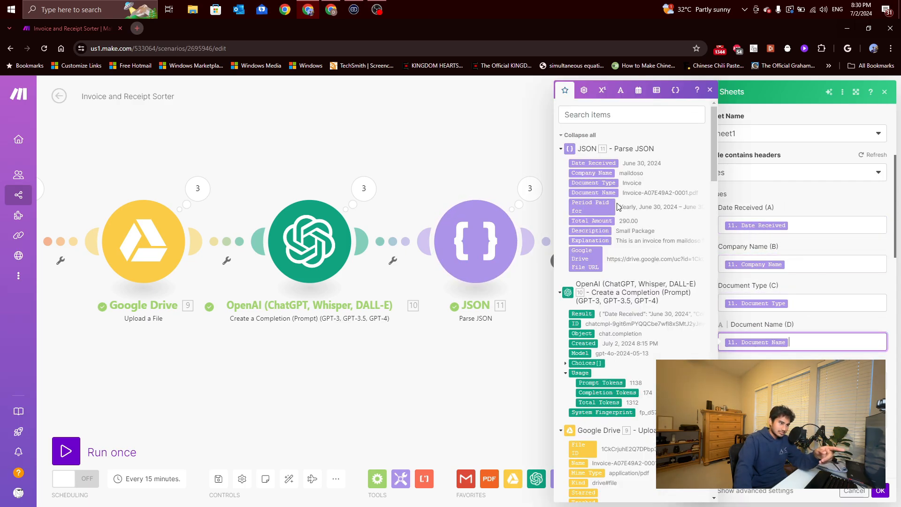
pyautogui.press('Tab')
pyautogui.press('Tab')
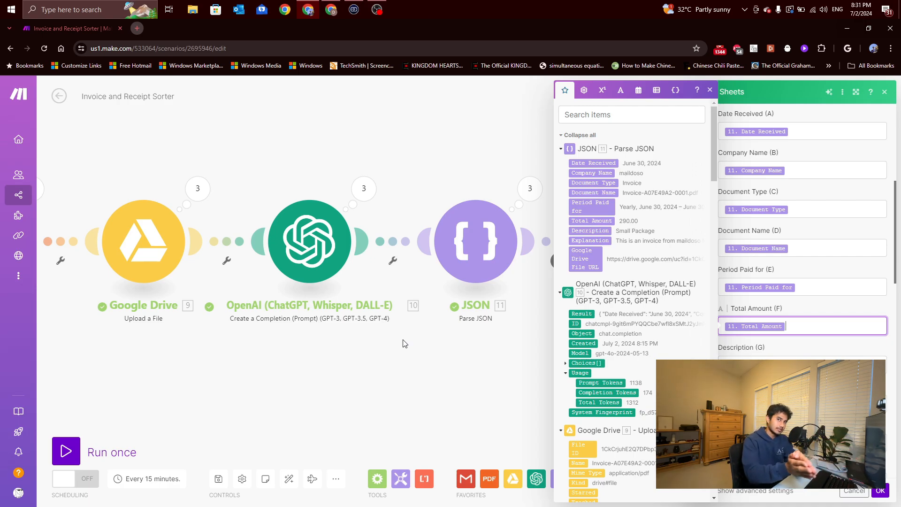
pyautogui.click(314, 432)
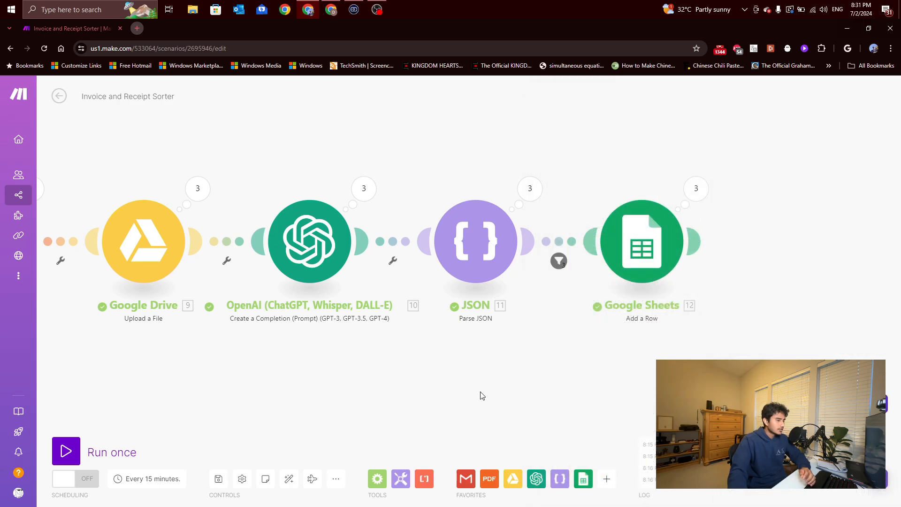
# Inspect the bundle results and the Invoice or Receipt conditions of the filter between the JSON and Google Sheets modules.
pyautogui.scroll(-2, 493, 384)
pyautogui.click(552, 287)
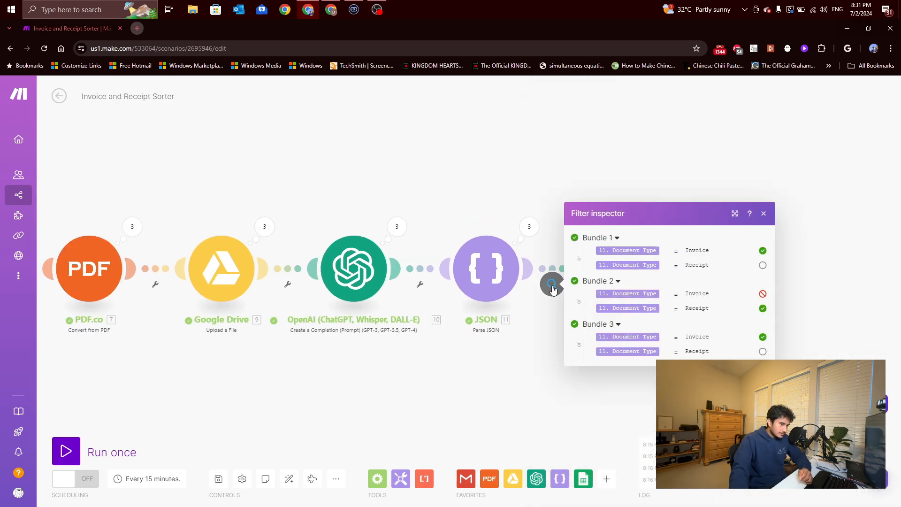
pyautogui.click(529, 227)
pyautogui.click(549, 352)
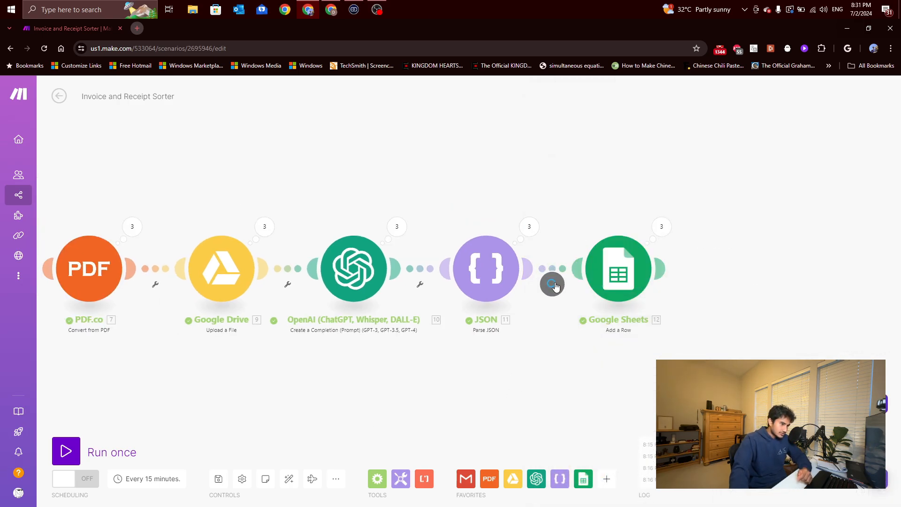
pyautogui.rightClick(553, 285)
pyautogui.click(574, 278)
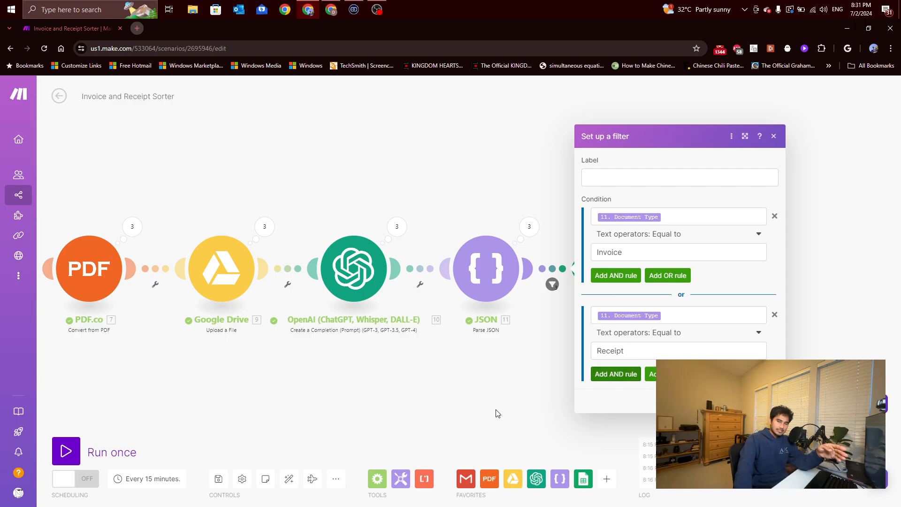
pyautogui.click(491, 395)
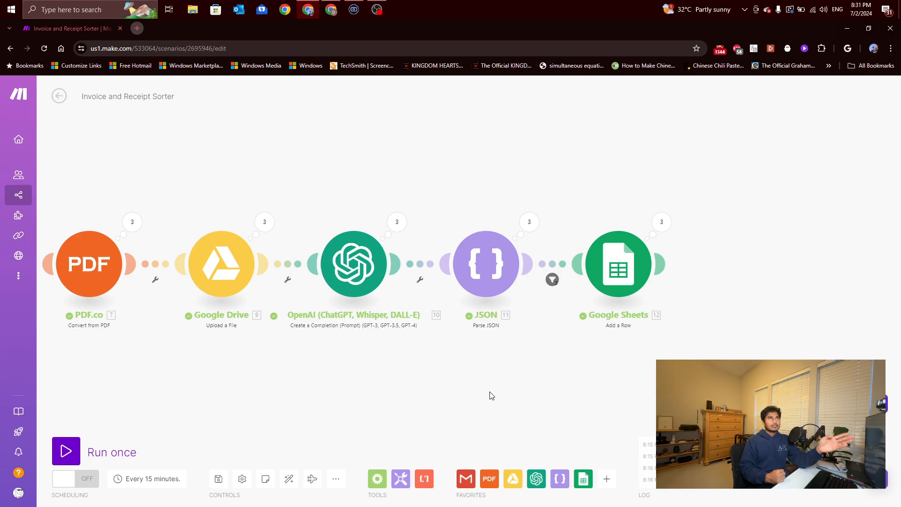
# Look over the whole scenario from Gmail to Google Sheets and recheck the filter's results before the Google Sheets module.
pyautogui.moveTo(381, 372); pyautogui.dragTo(599, 342)
pyautogui.scroll(-2, 610, 343)
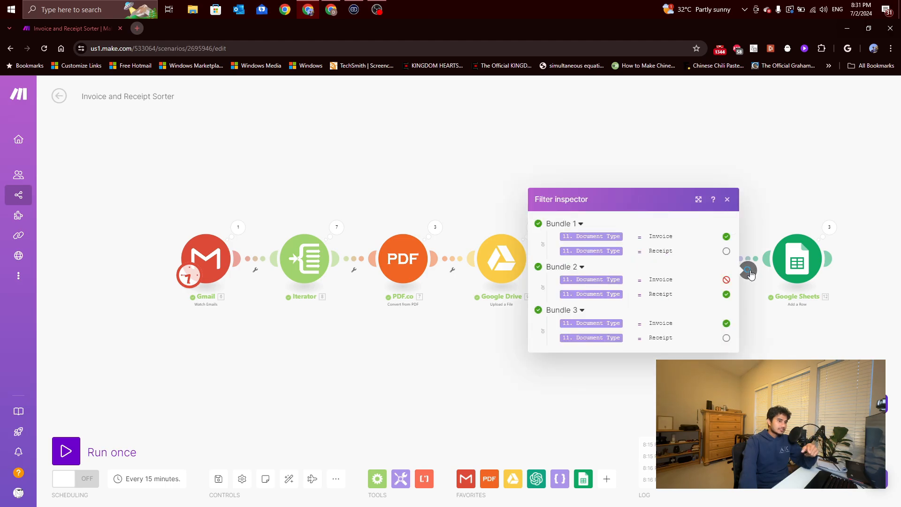
pyautogui.click(755, 377)
pyautogui.moveTo(756, 377); pyautogui.dragTo(701, 381)
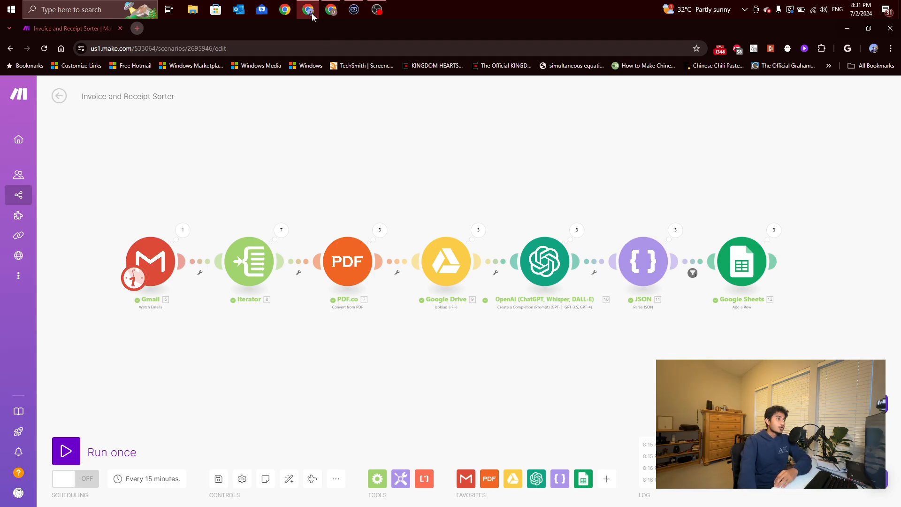
# Switch to the browser window showing the 0Invoices and Reciepts spreadsheet.
pyautogui.click(331, 9)
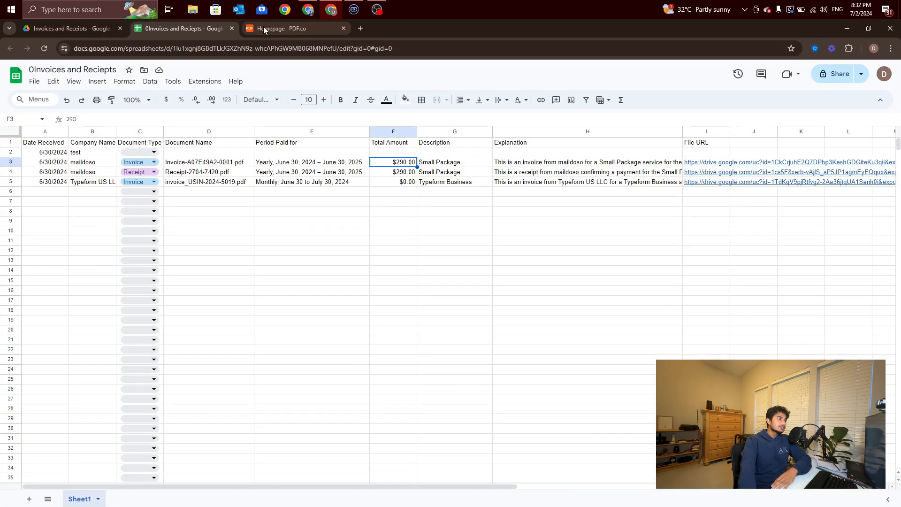